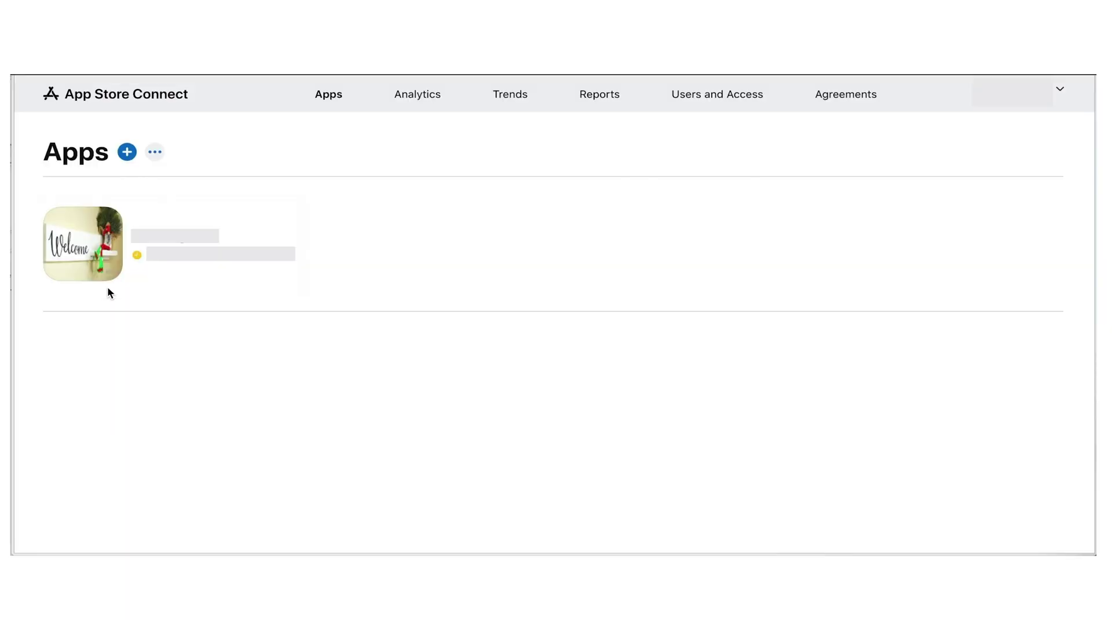
Go to the app's App Privacy page under General and begin the Data Collection questionnaire
click(165, 234)
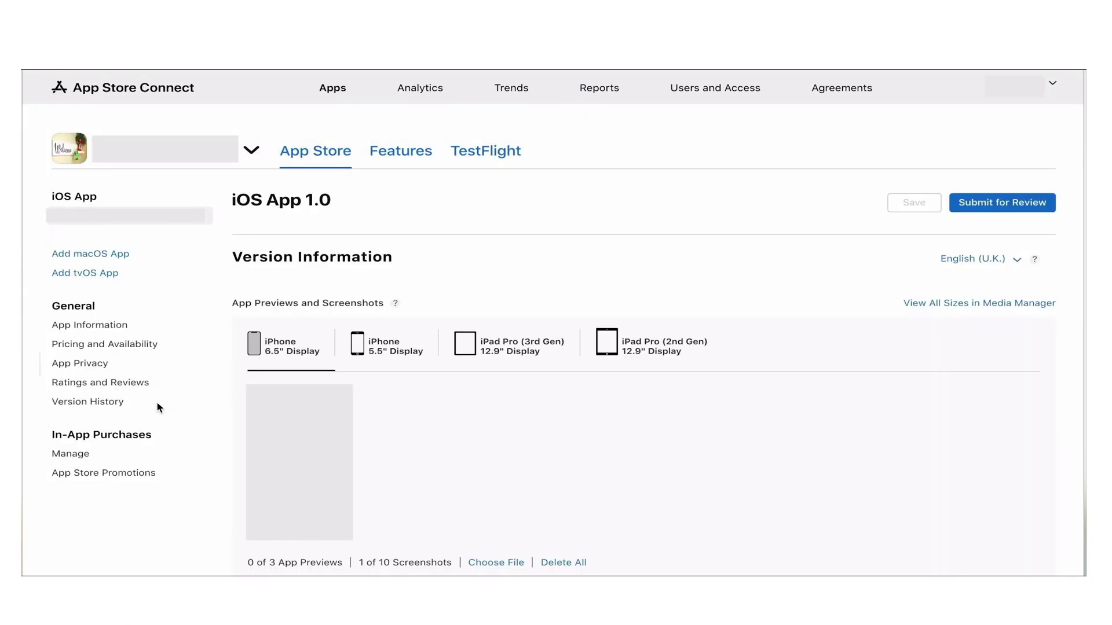
click(90, 365)
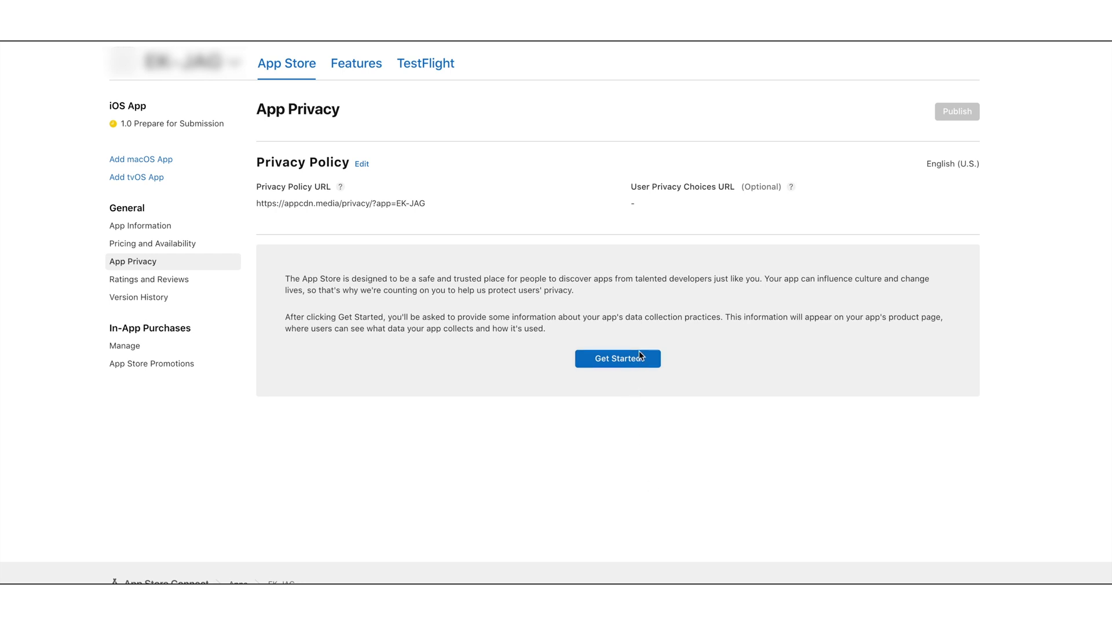
click(637, 358)
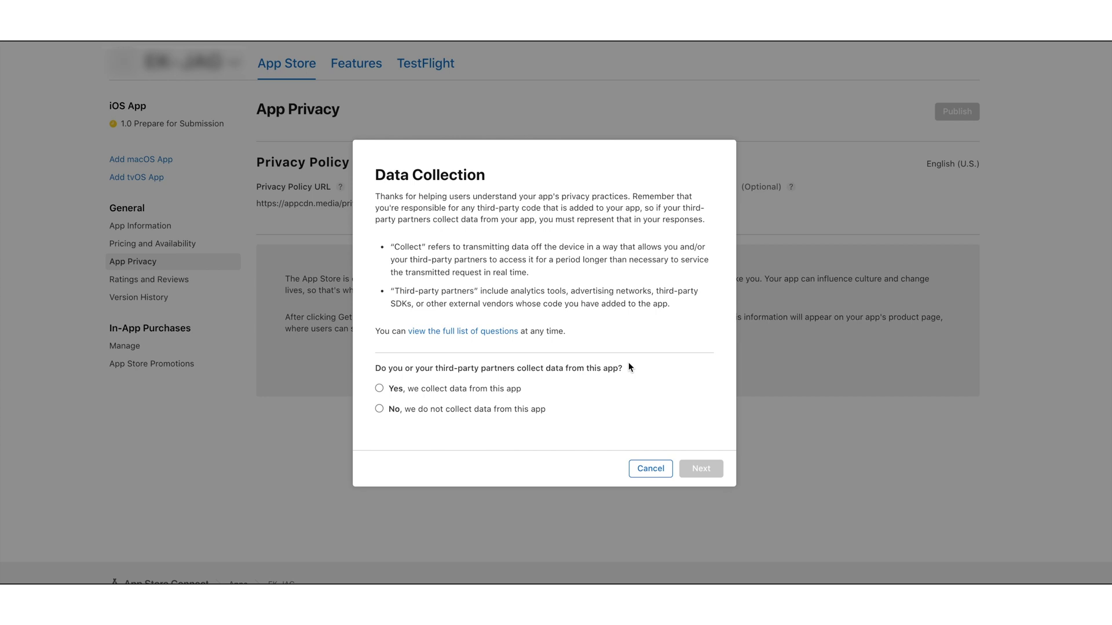
Answer 'Yes, we collect data from this app' and continue to the data type list
click(453, 387)
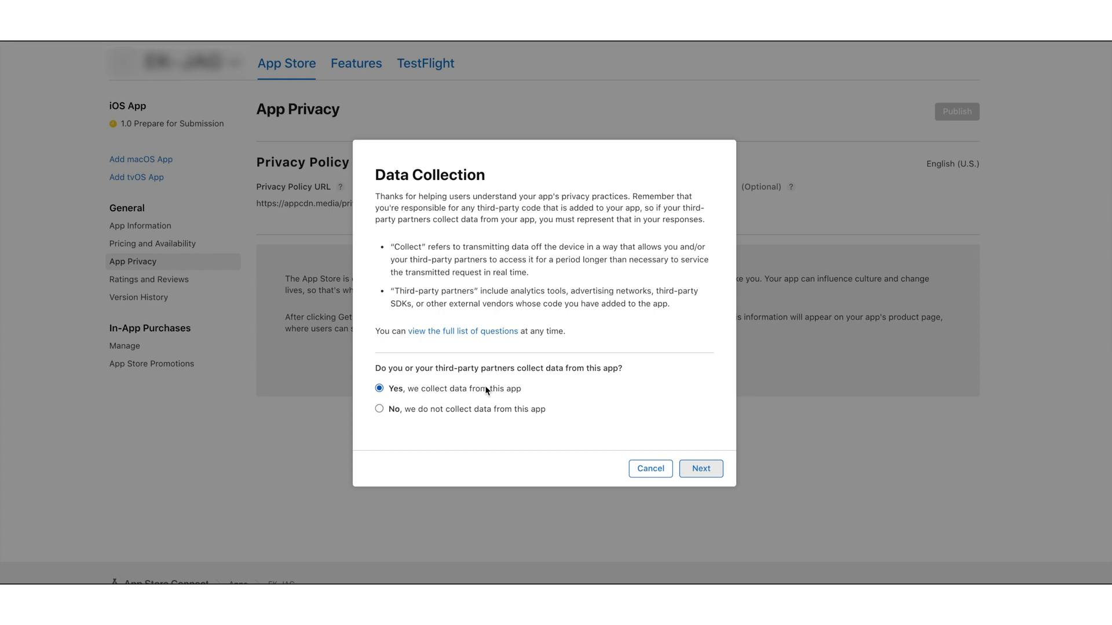
click(699, 469)
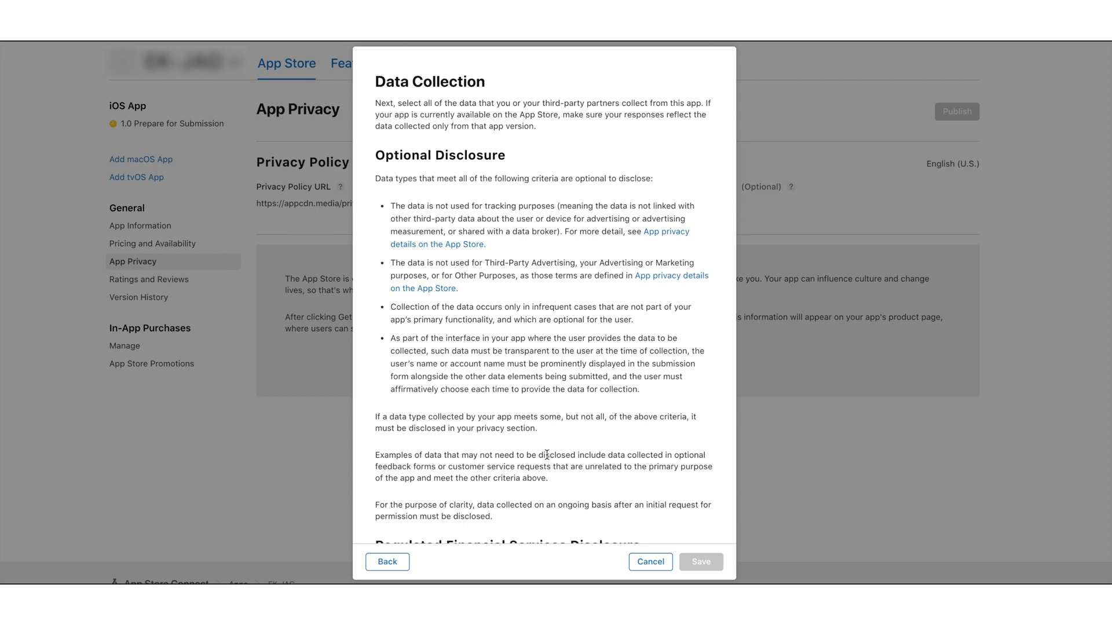
Tick Name and Email Address under Contact Info, then Emails or Text Messages further down
scroll(547, 455, down, 10)
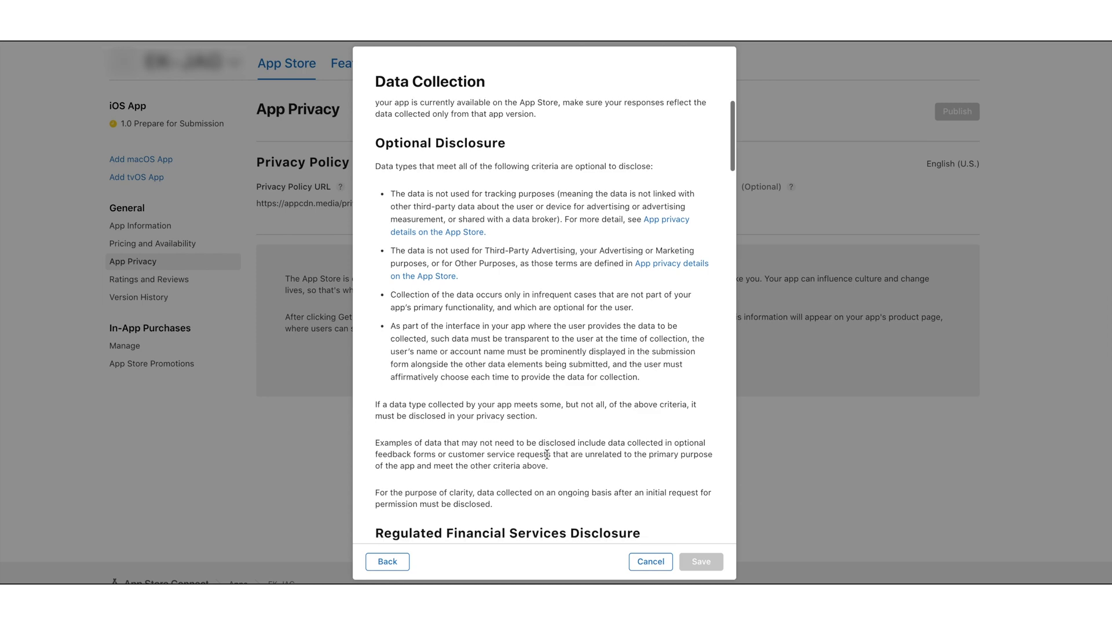
scroll(547, 455, down, 5)
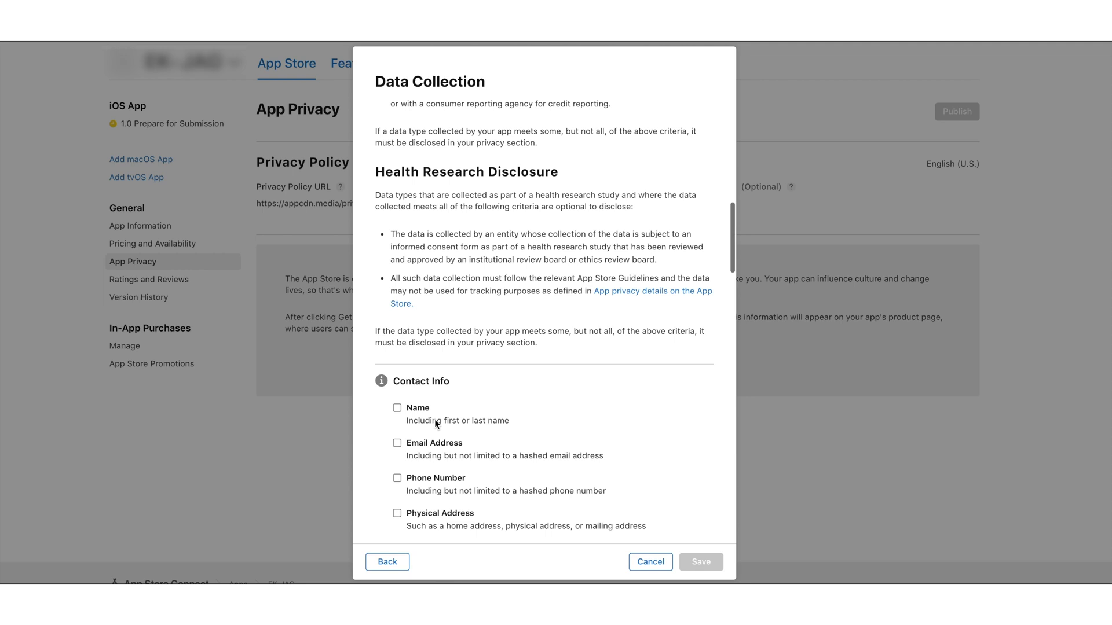
click(398, 408)
click(398, 443)
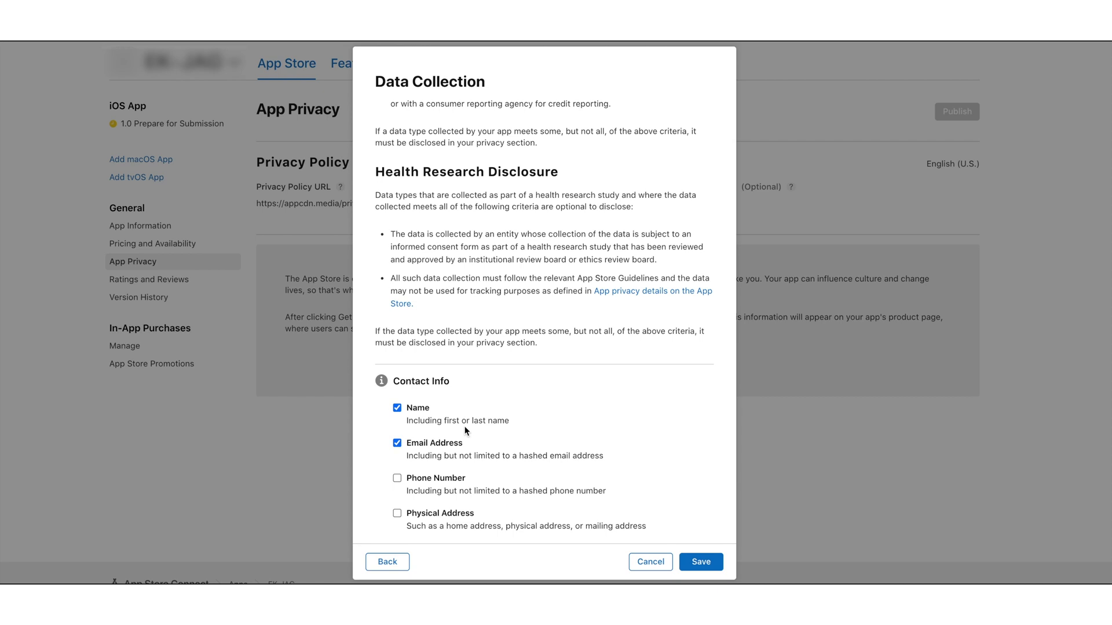
scroll(465, 430, down, 3)
scroll(465, 431, down, 8)
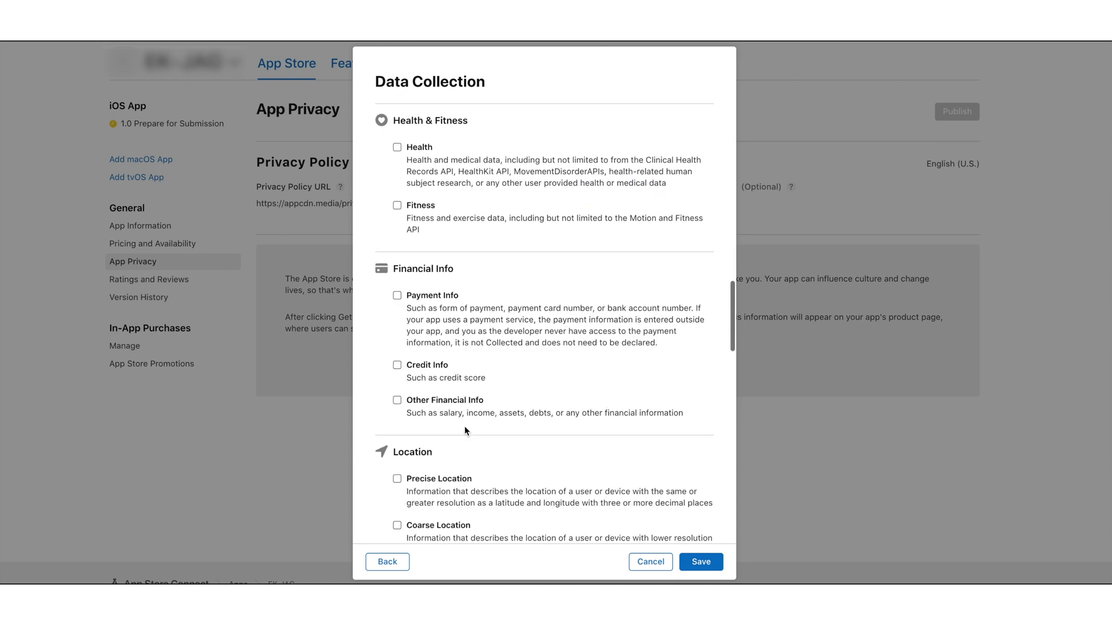
scroll(465, 430, down, 4)
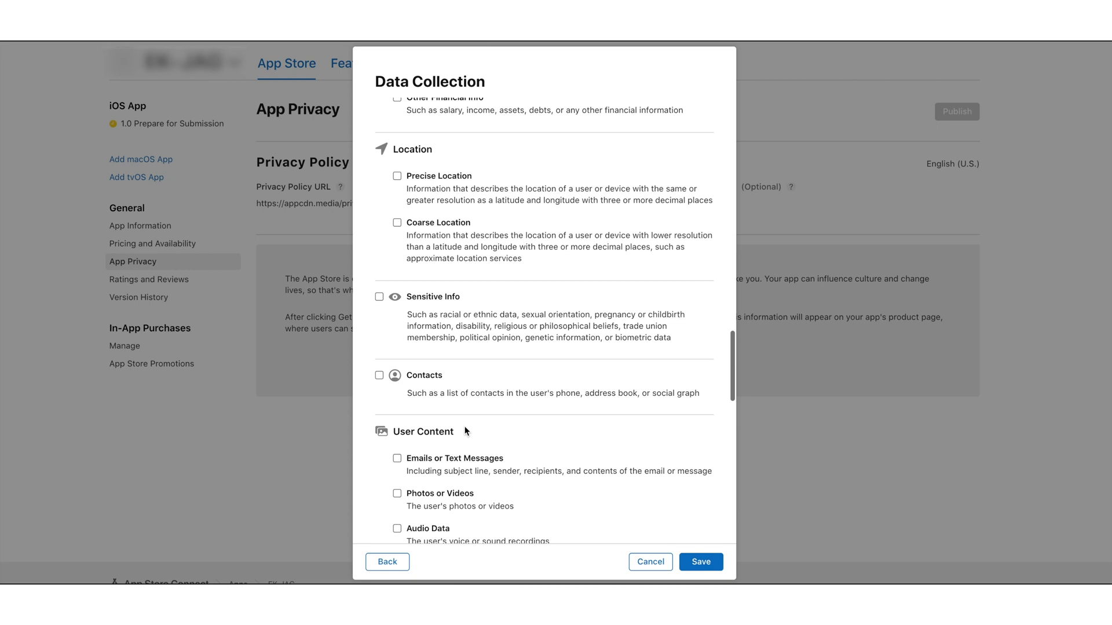
scroll(465, 430, down, 1)
click(397, 430)
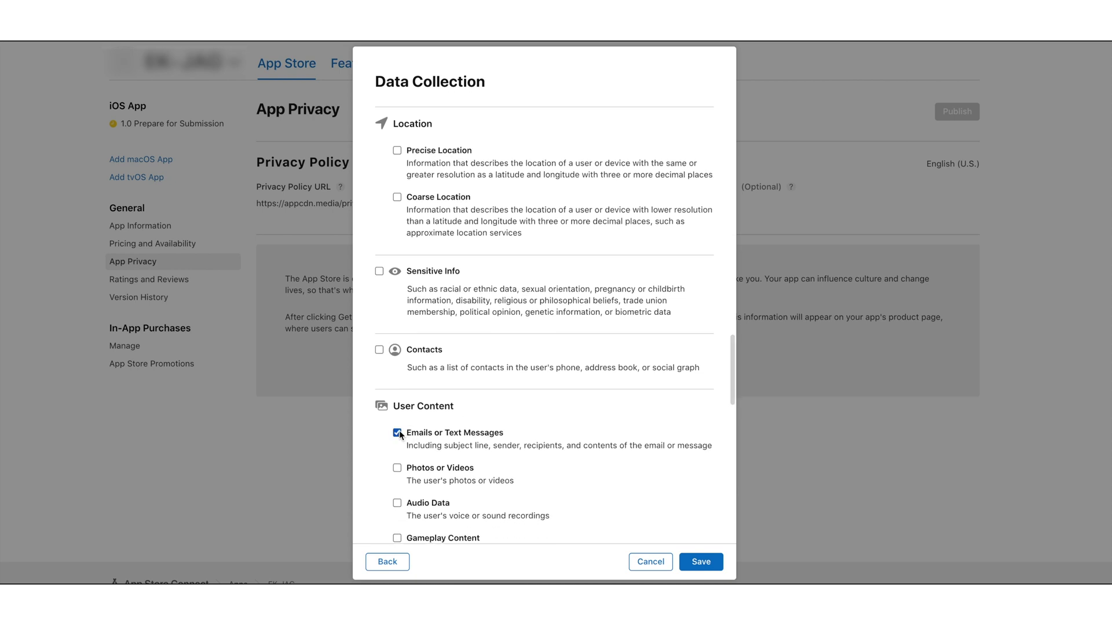
scroll(398, 430, down, 4)
scroll(399, 434, down, 2)
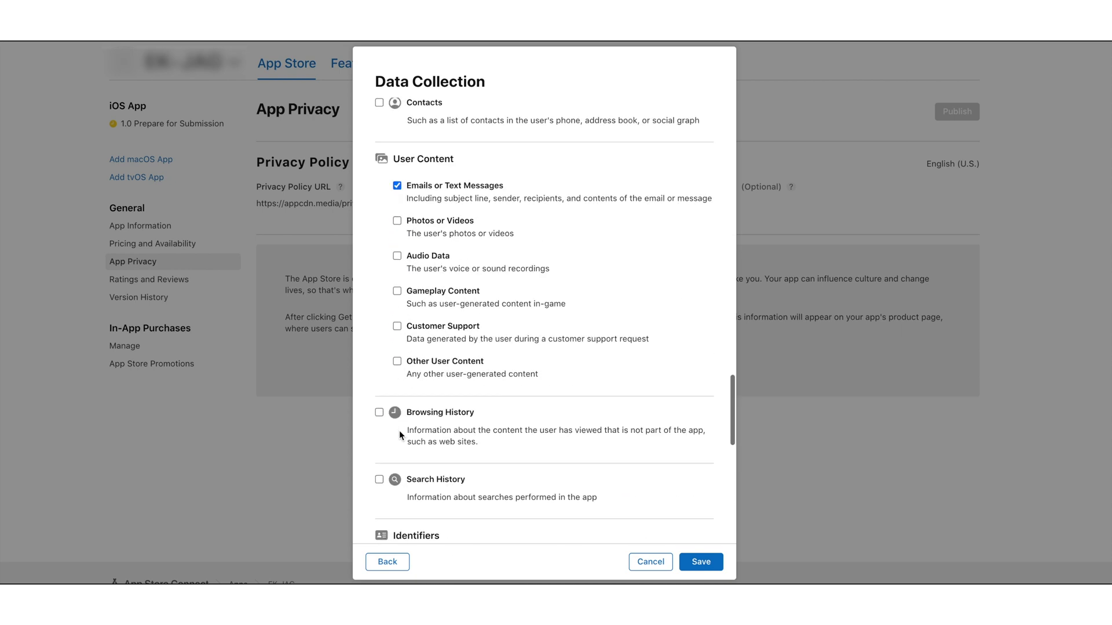
scroll(398, 430, down, 6)
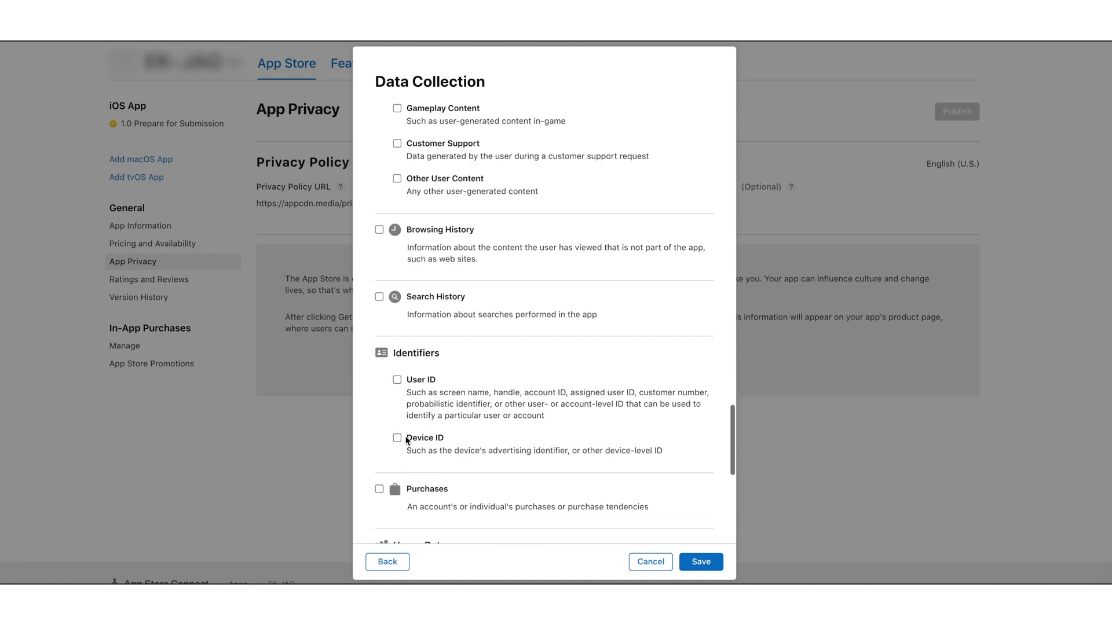
Tick Device ID under Identifiers, recheck Emails or Text Messages, and save the four data types
click(407, 441)
scroll(500, 443, up, 15)
scroll(467, 430, down, 8)
scroll(466, 430, down, 5)
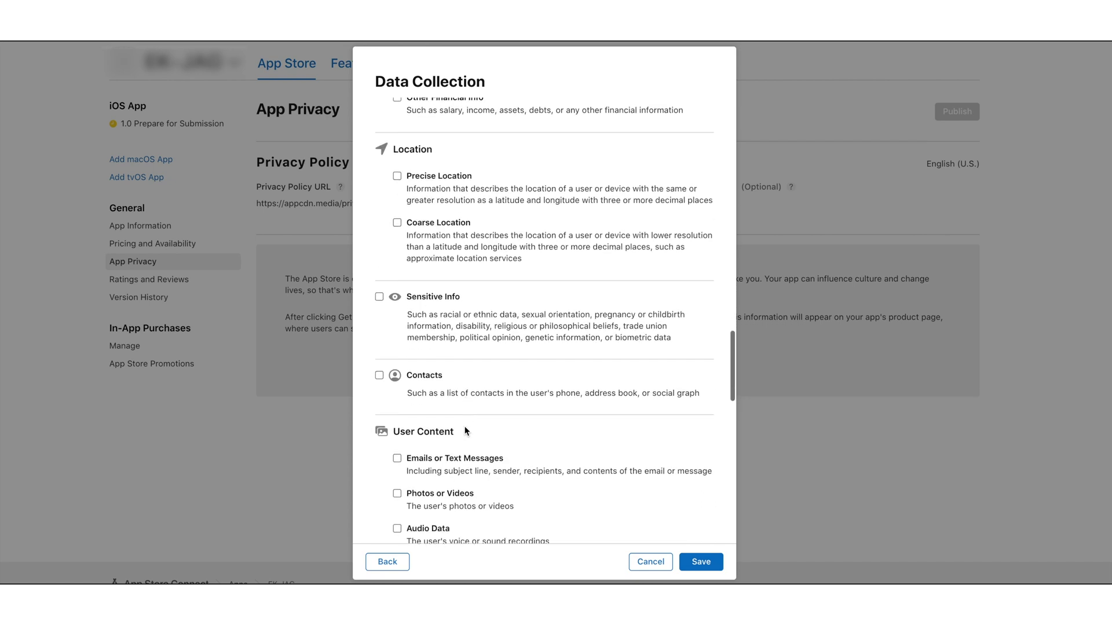
click(397, 458)
scroll(398, 429, down, 5)
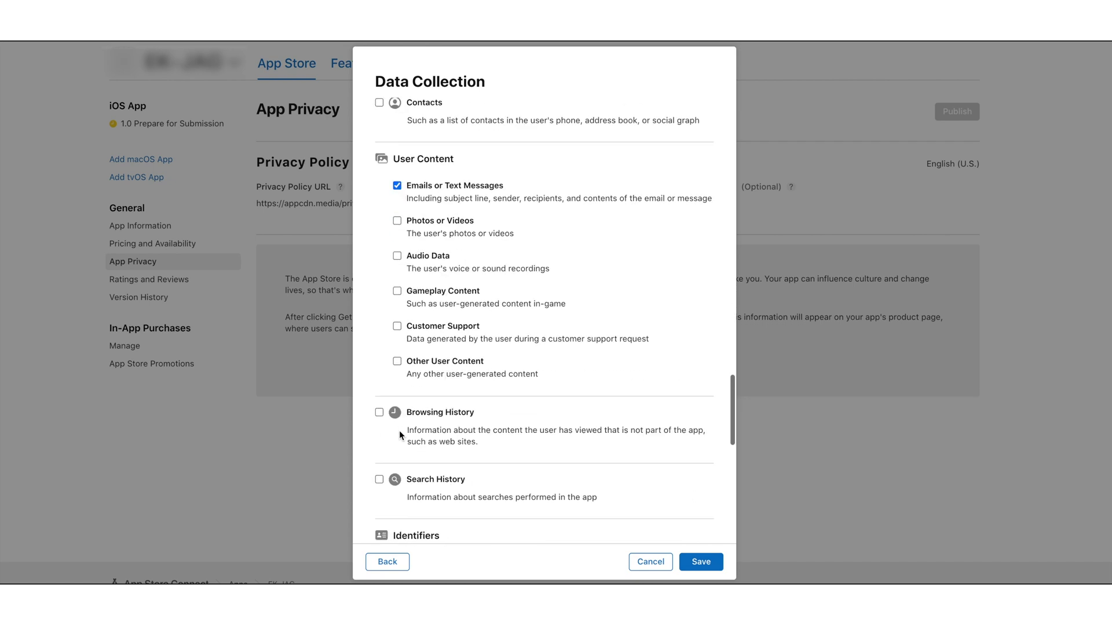
scroll(399, 434, down, 3)
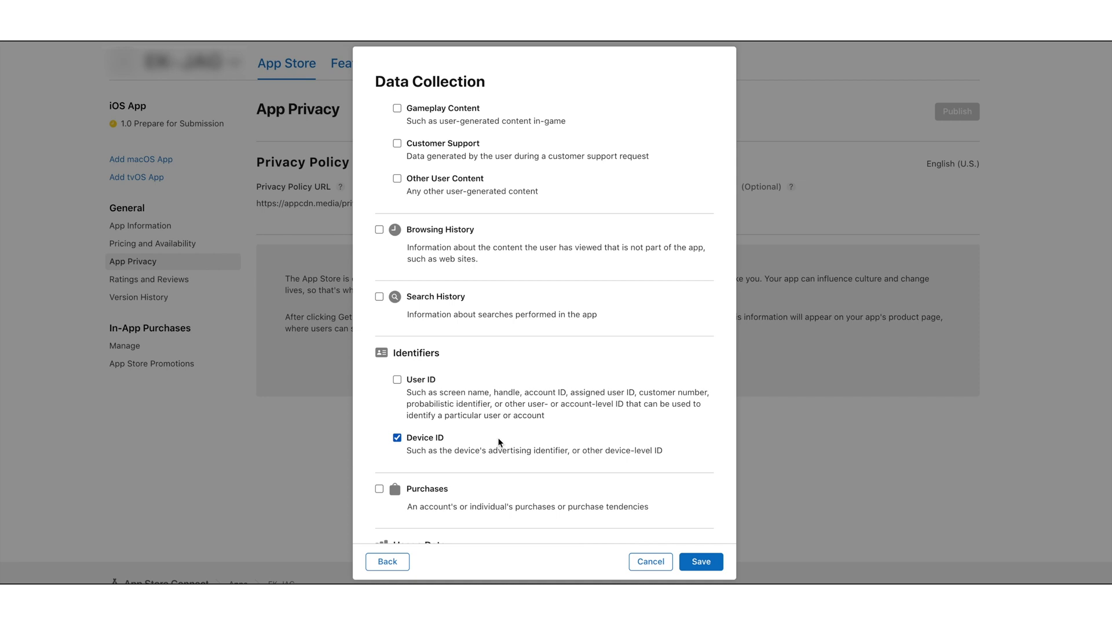
click(709, 561)
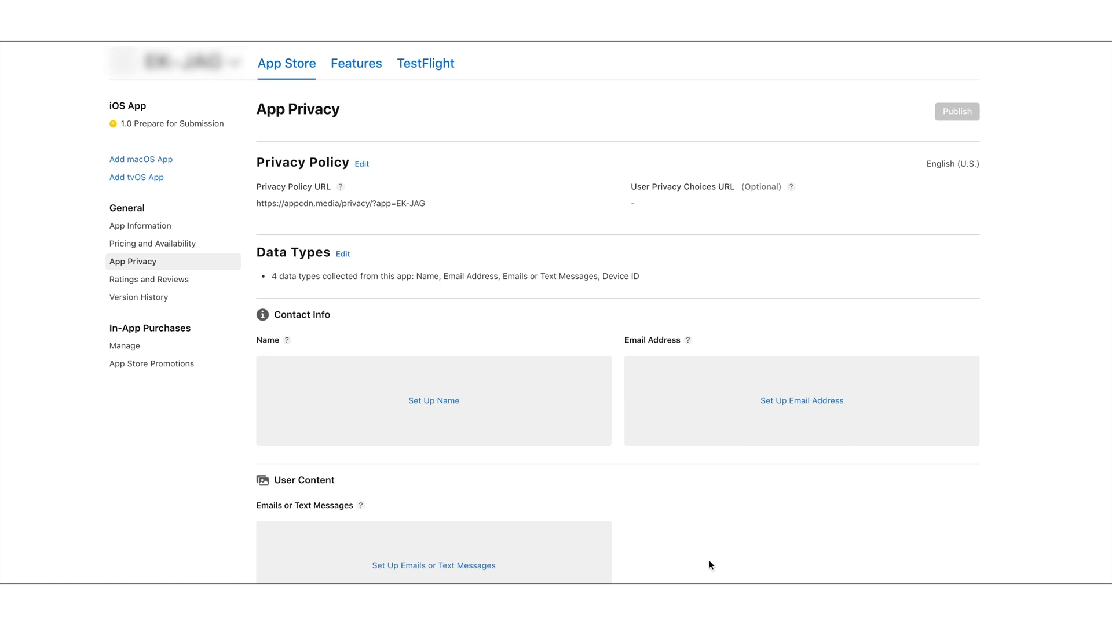
Open the Set Up dialog for the Name data type under Contact Info
scroll(434, 377, down, 3)
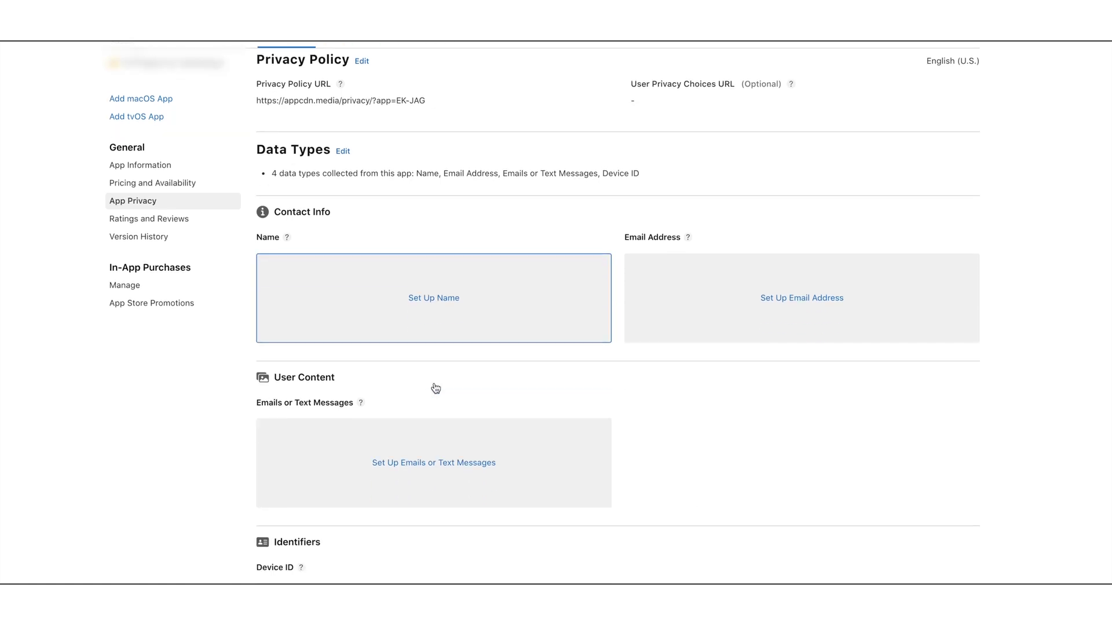
click(426, 298)
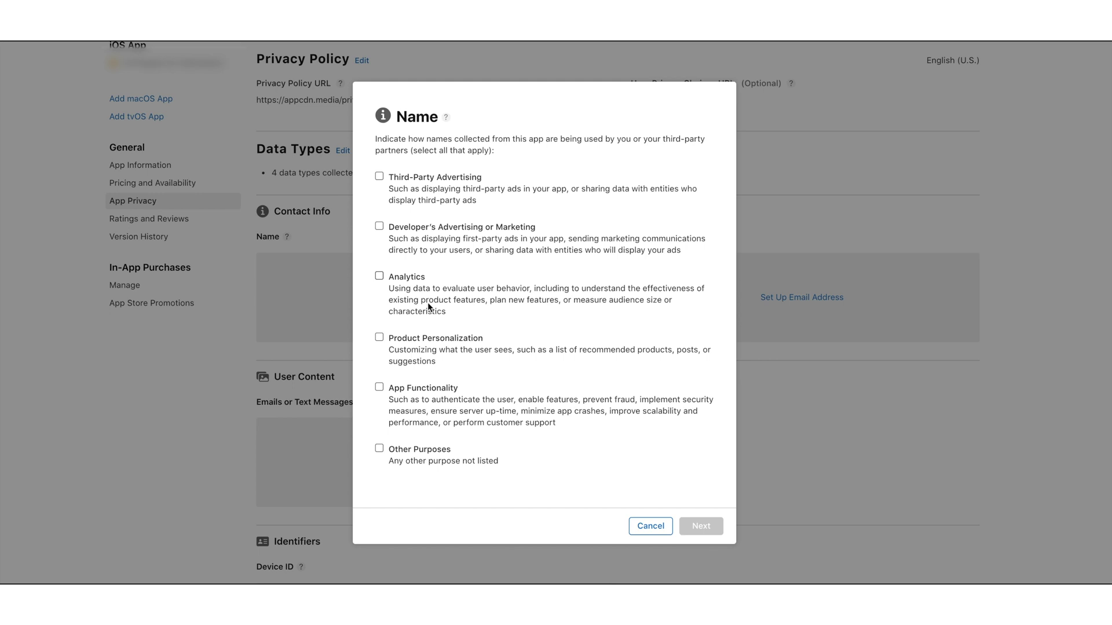
Choose App Functionality as the purpose for names and answer Yes to identity linkage
click(418, 392)
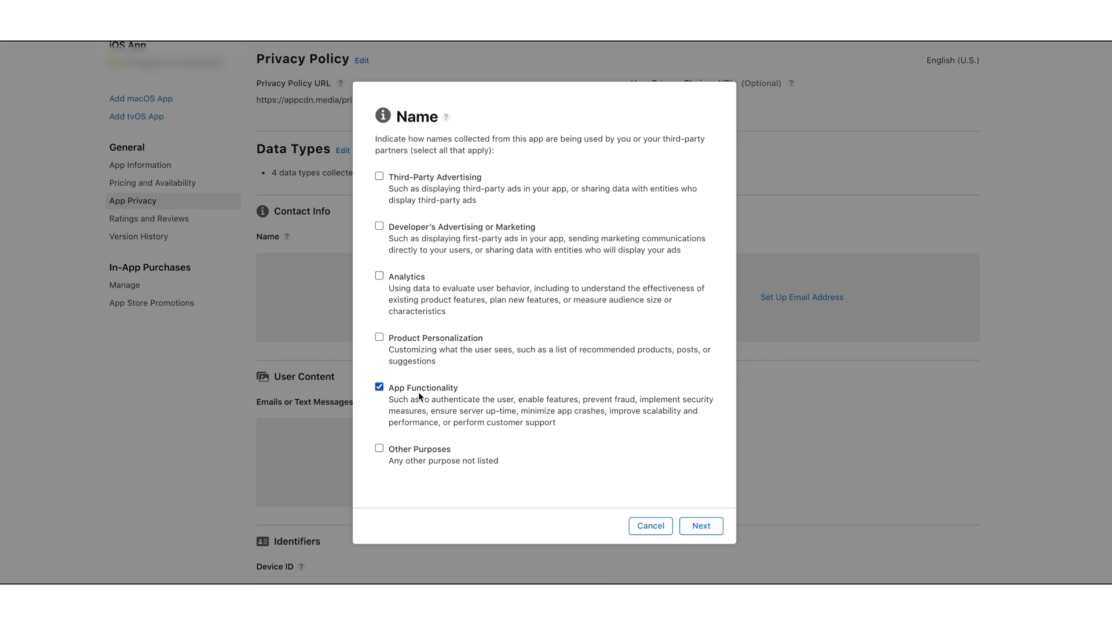
click(691, 528)
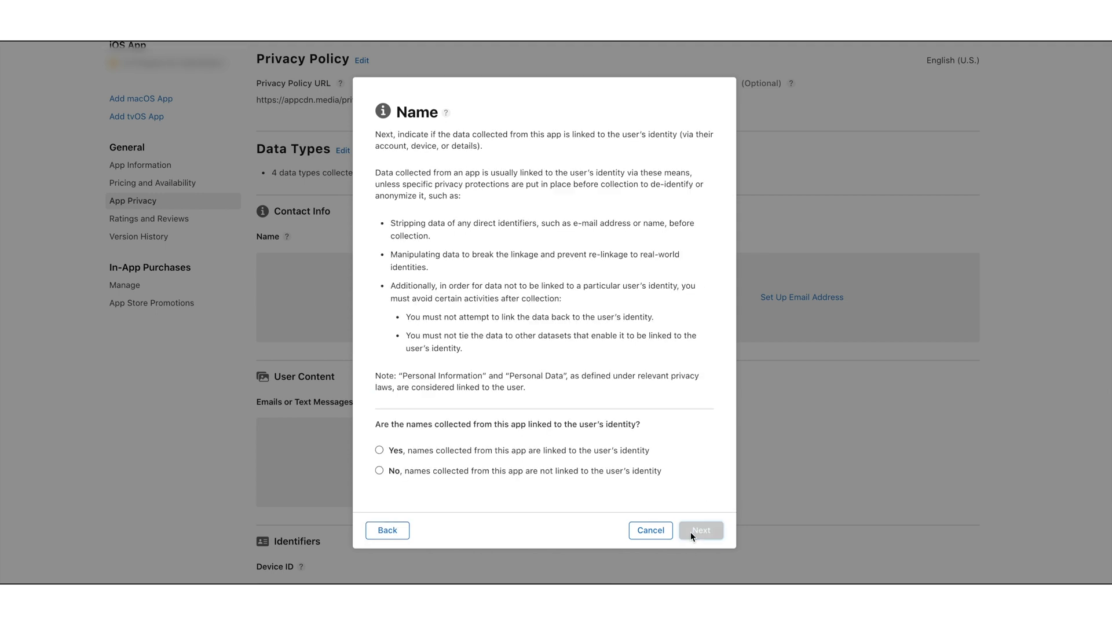
click(580, 448)
Answer 'No, we do not use names for tracking purposes' and save the Name setup
click(697, 529)
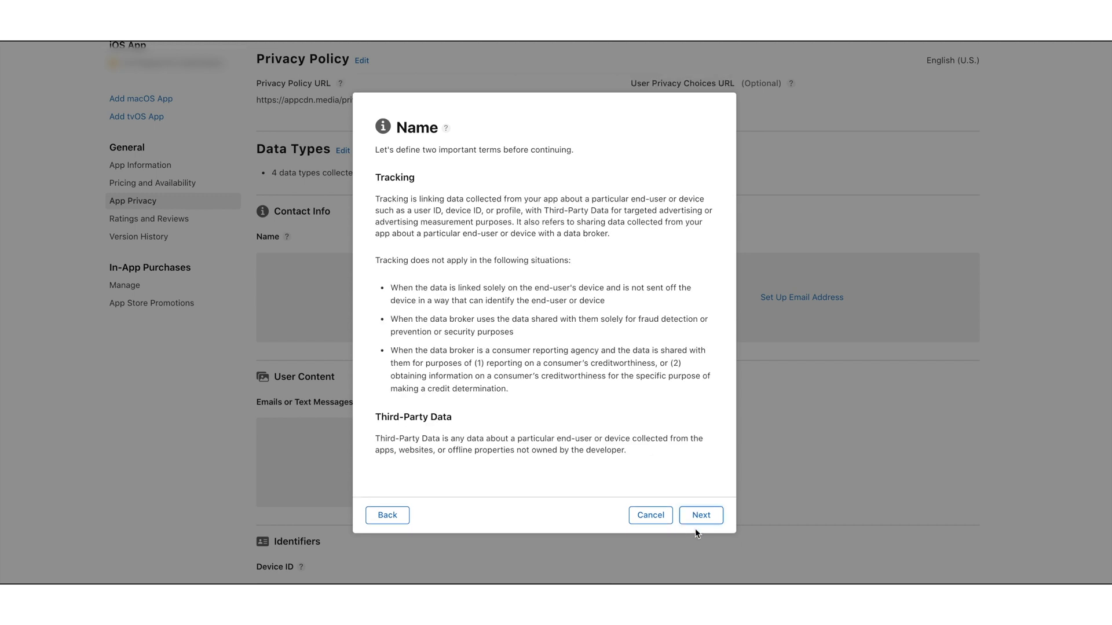
click(699, 517)
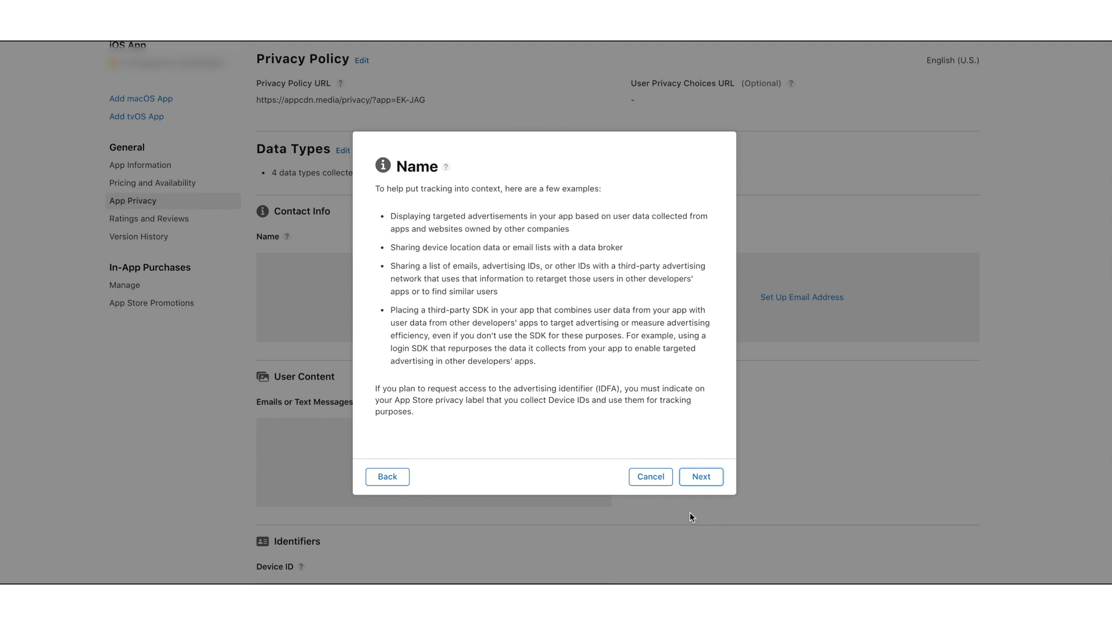
click(683, 479)
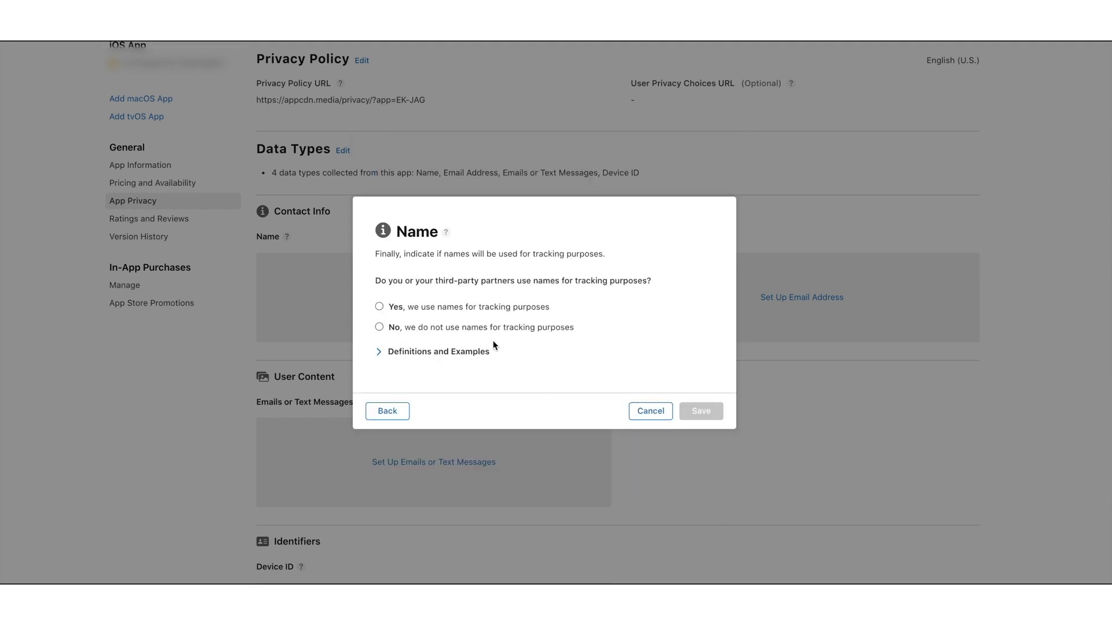
click(484, 326)
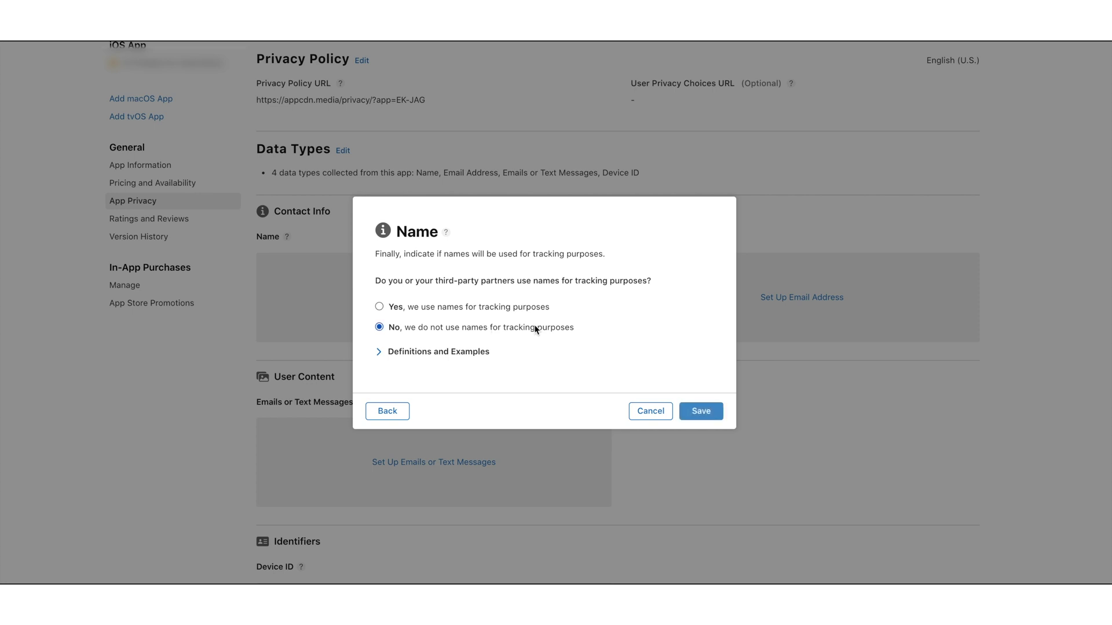
click(697, 410)
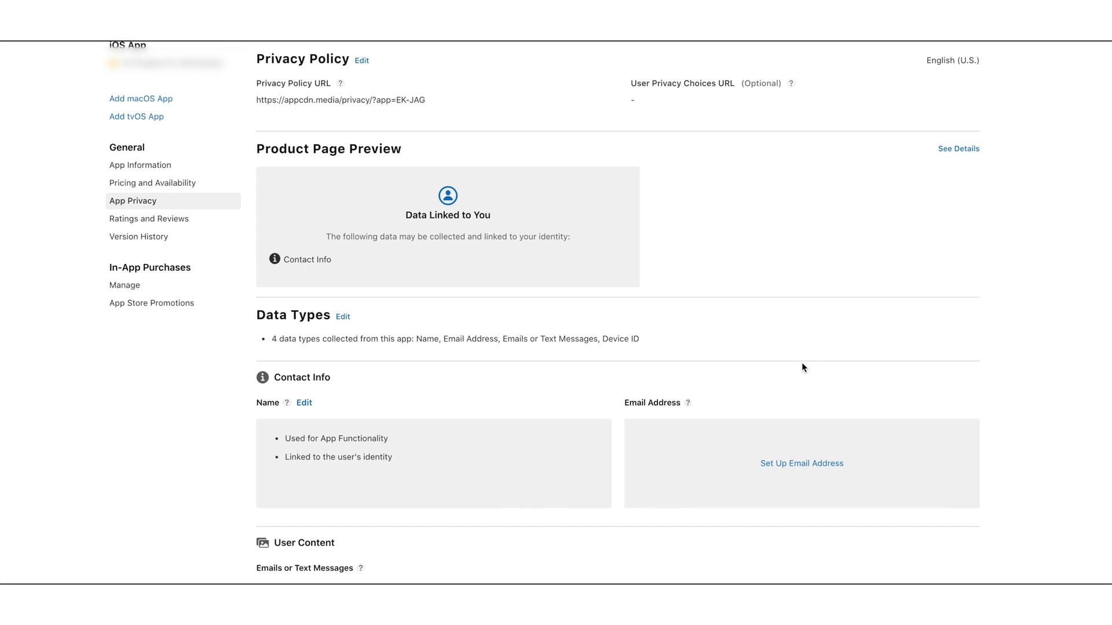
Set up Email Address with App Functionality as its purpose and linked to identity
click(799, 466)
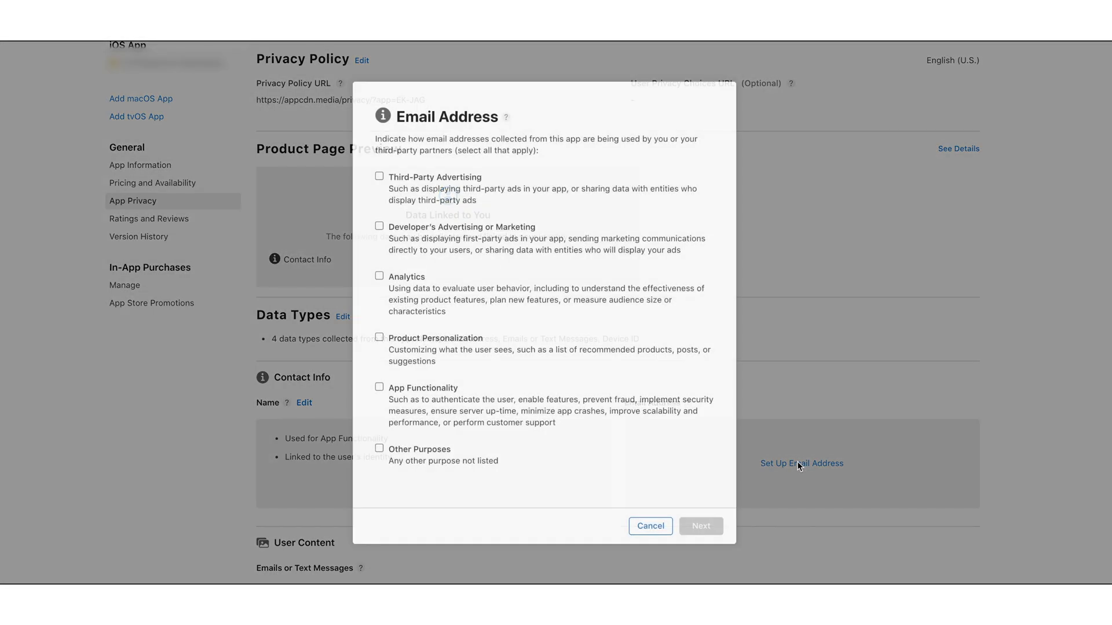
click(447, 388)
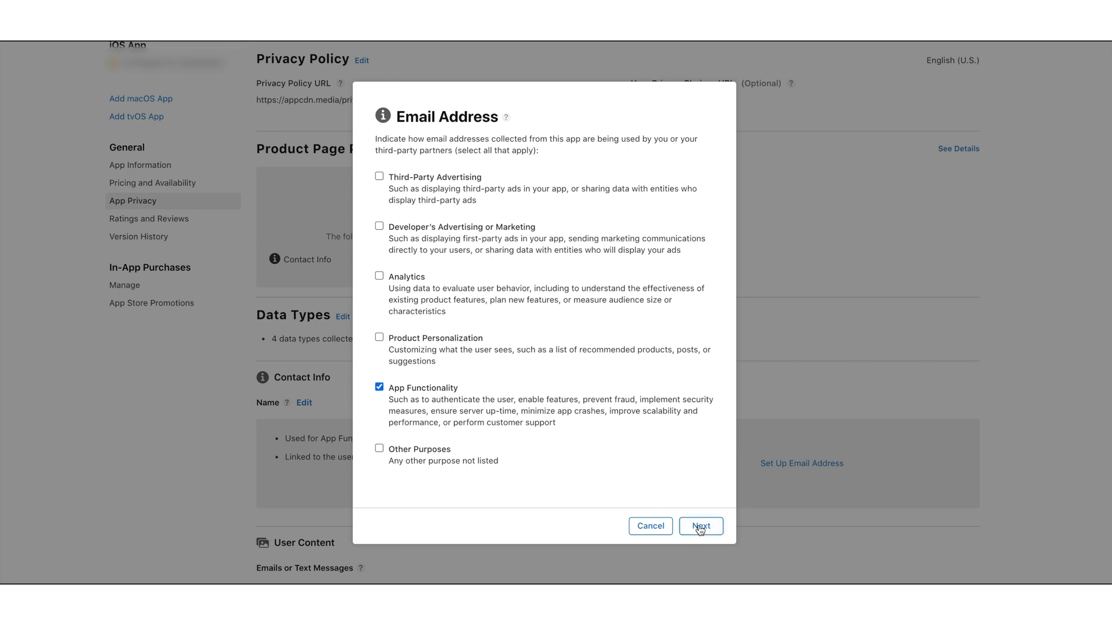
click(700, 527)
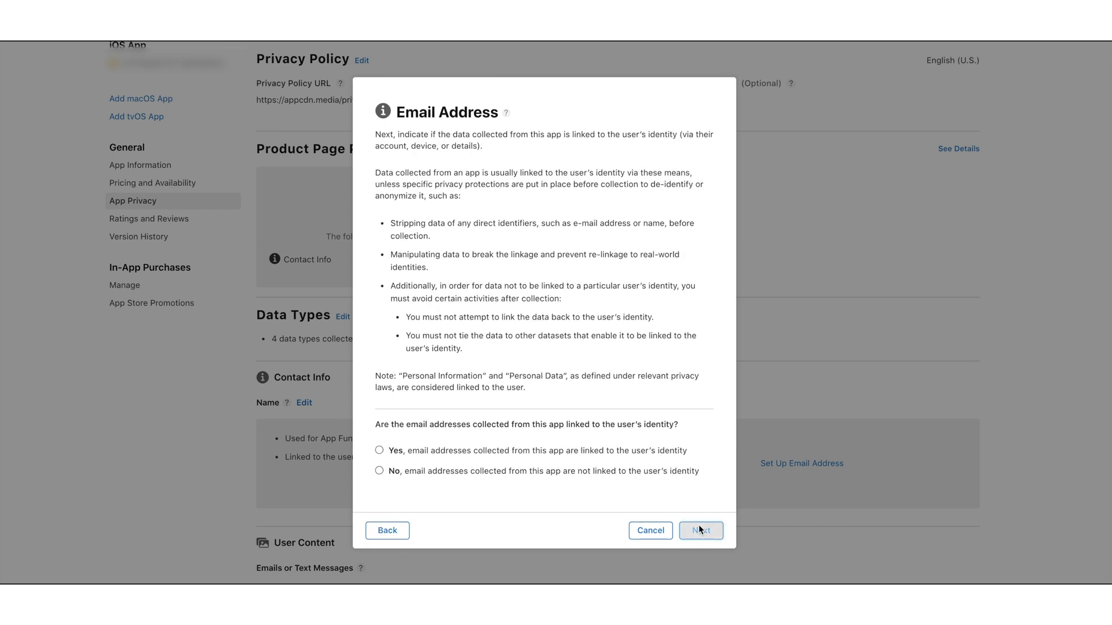
click(557, 450)
Declare email addresses not used for tracking and save the Email Address answers
click(704, 531)
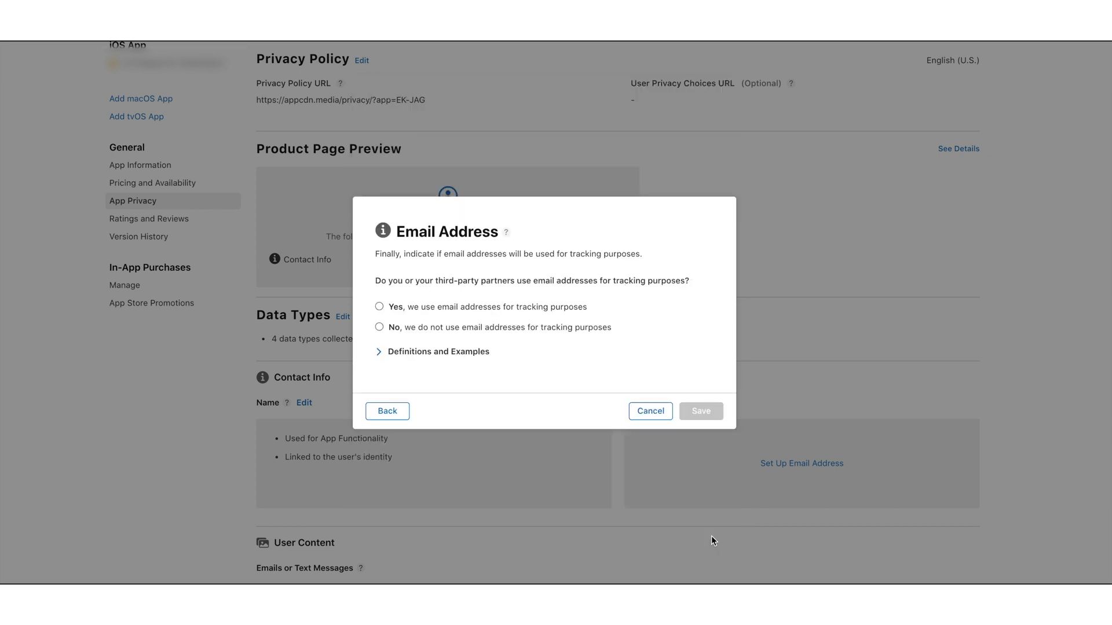
click(484, 328)
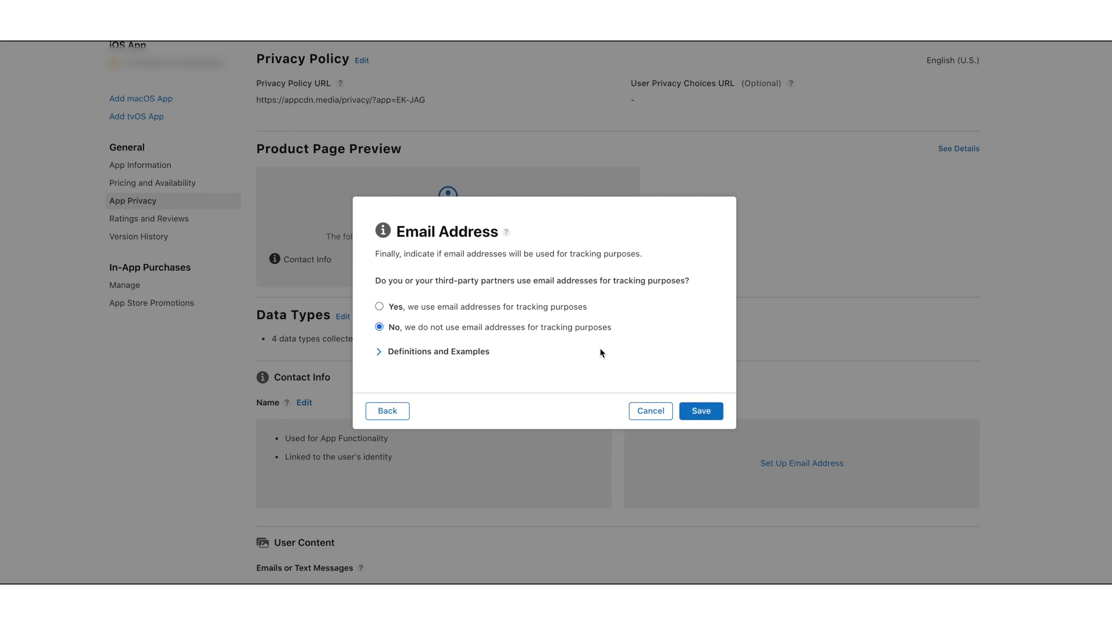
click(691, 412)
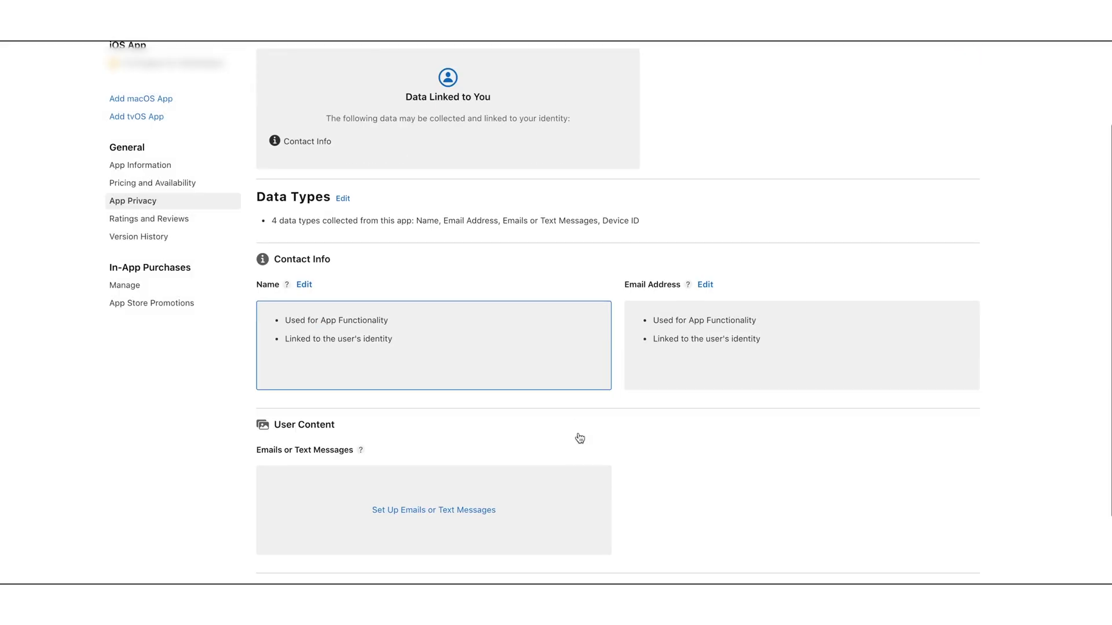
Set up Emails or Text Messages with App Functionality as its purpose and linked to identity
scroll(580, 438, down, 2)
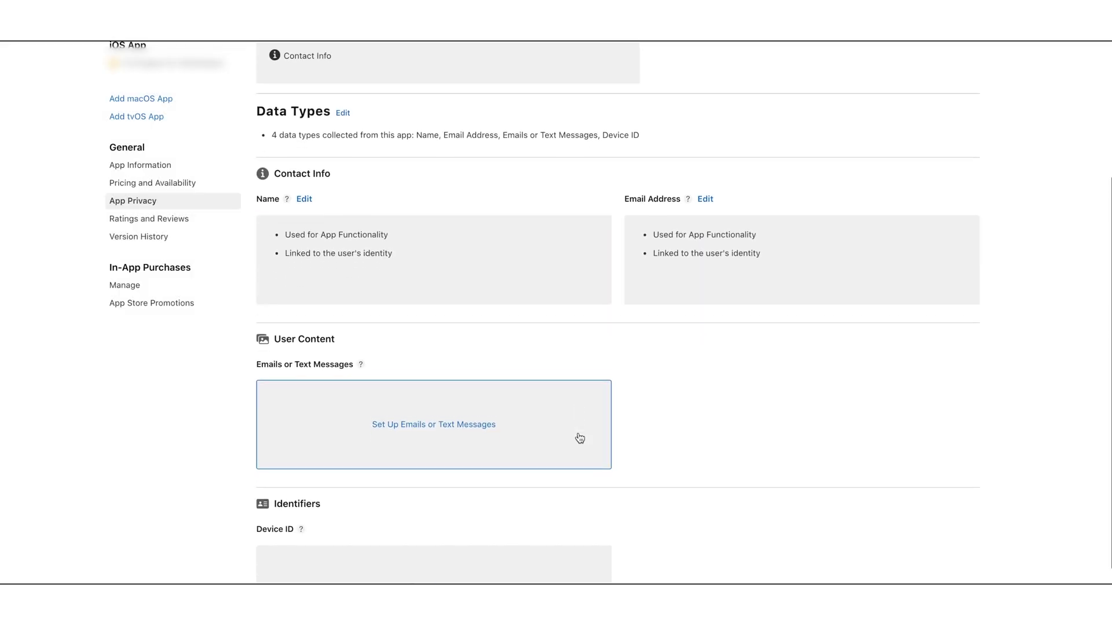
click(466, 419)
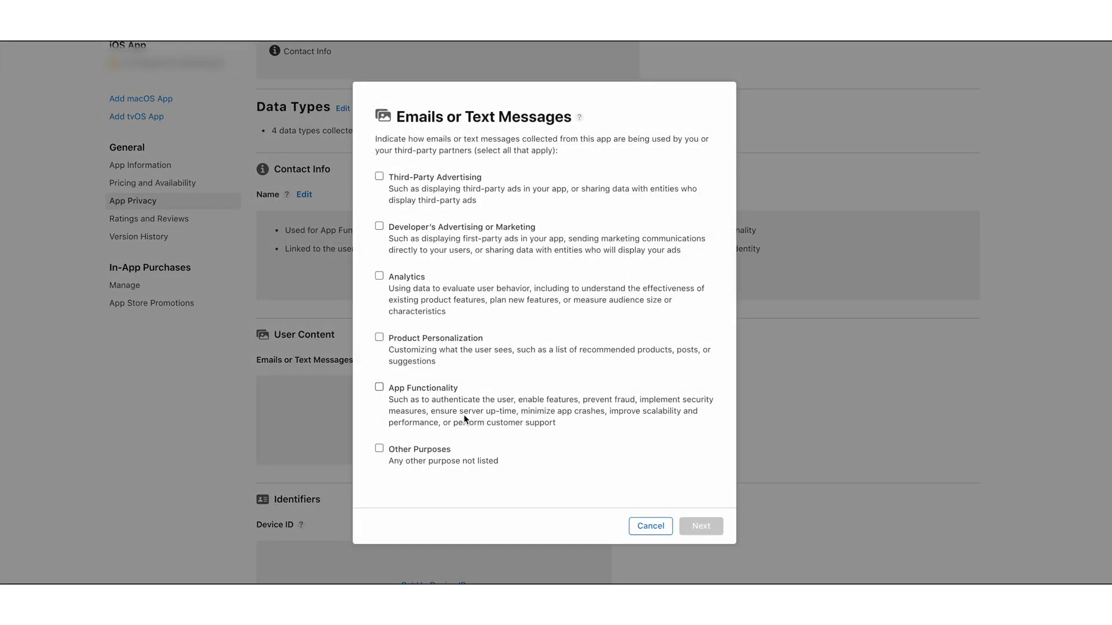
click(423, 389)
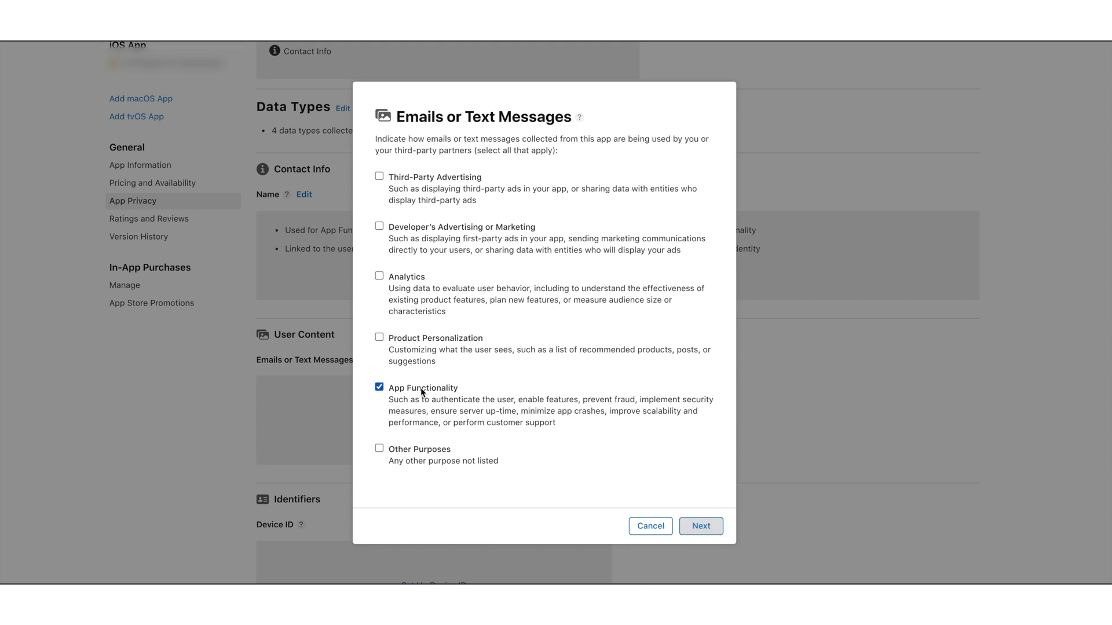
click(712, 522)
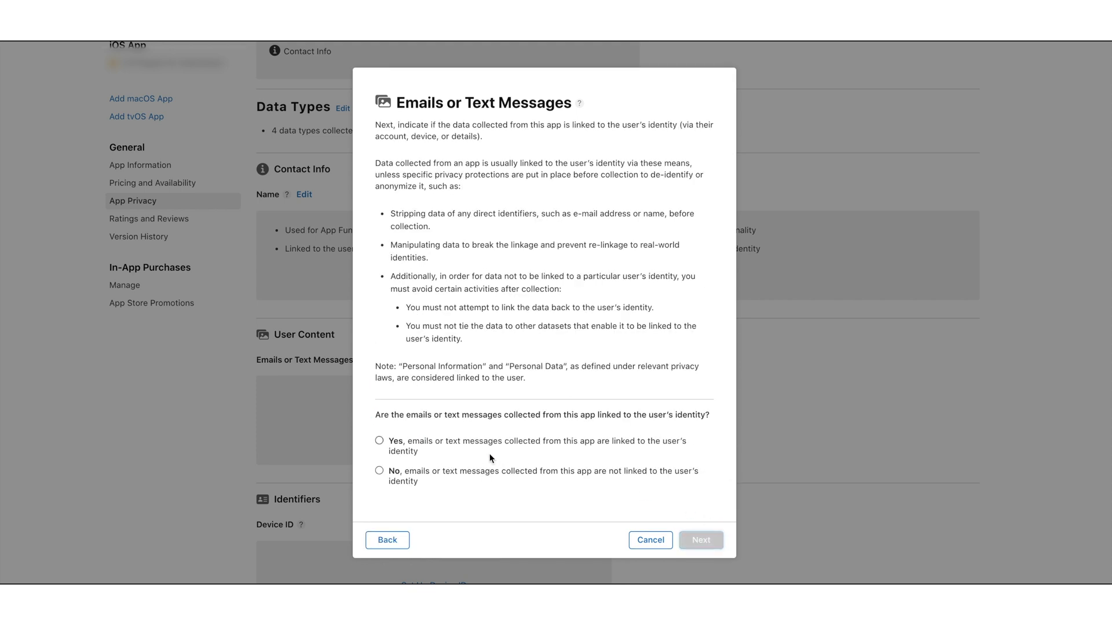
click(486, 439)
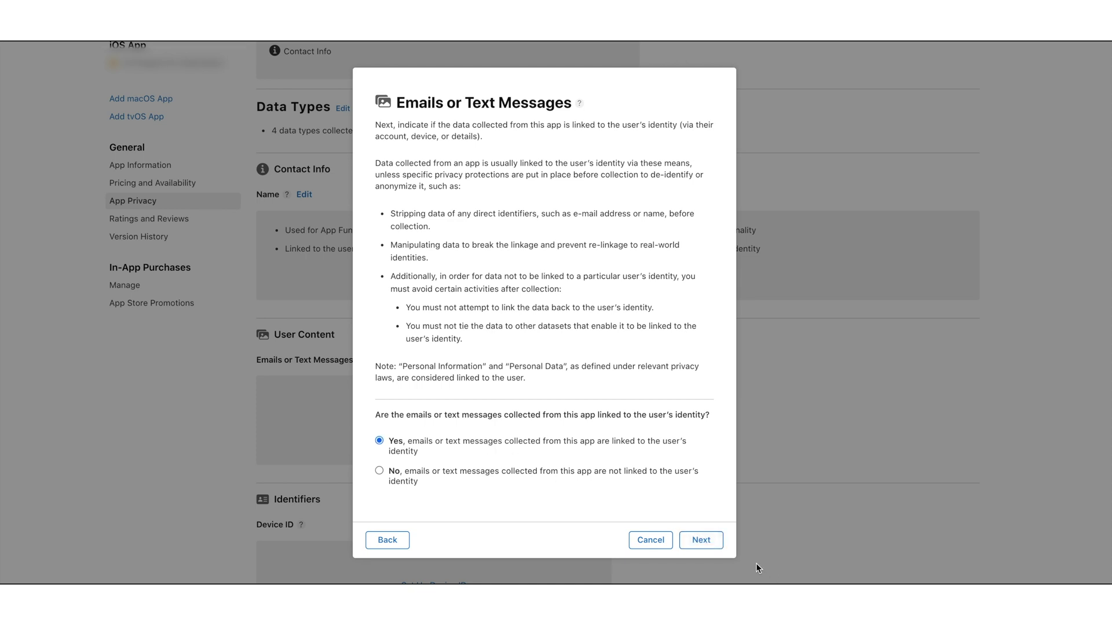
Declare emails or text messages not used for tracking and save those answers
click(698, 540)
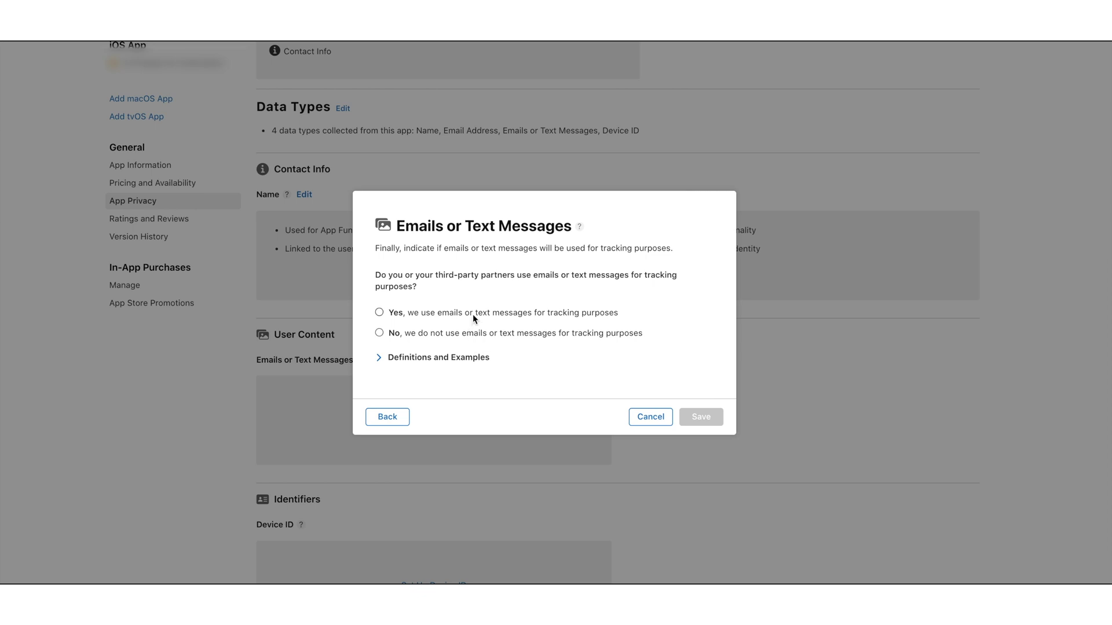
click(474, 334)
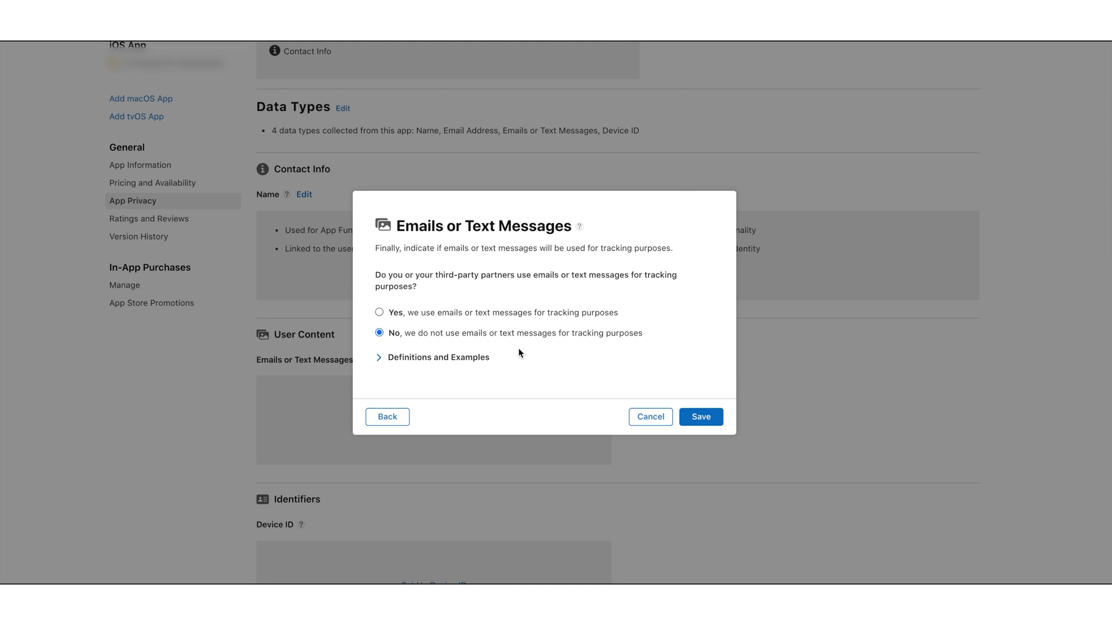
click(699, 415)
Set up Device ID with App Functionality as its purpose and linked to identity
scroll(506, 362, down, 3)
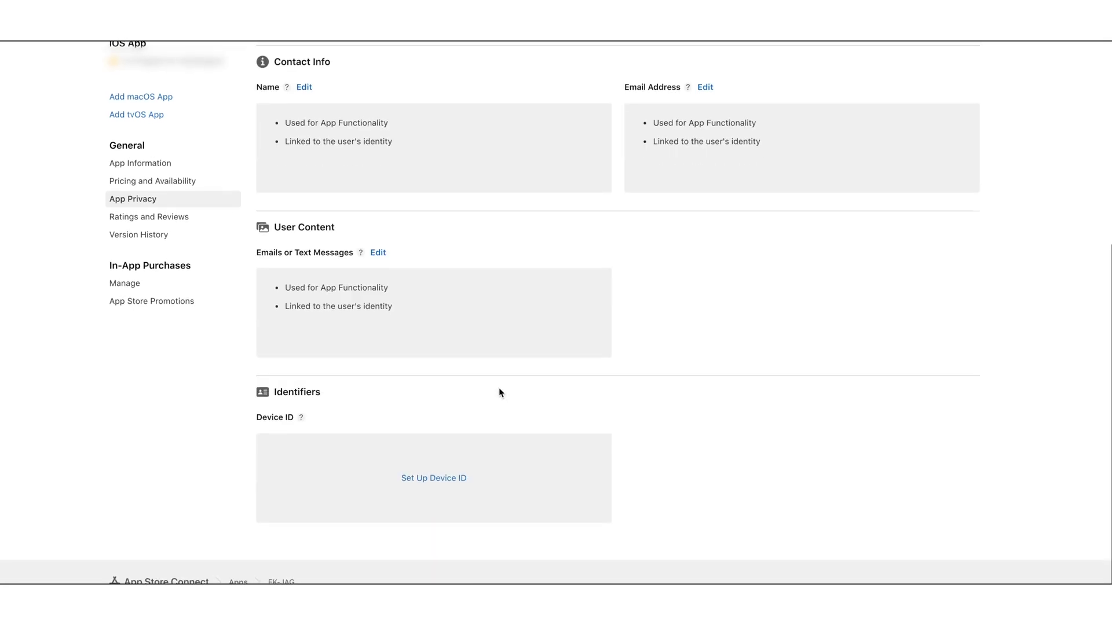
click(451, 479)
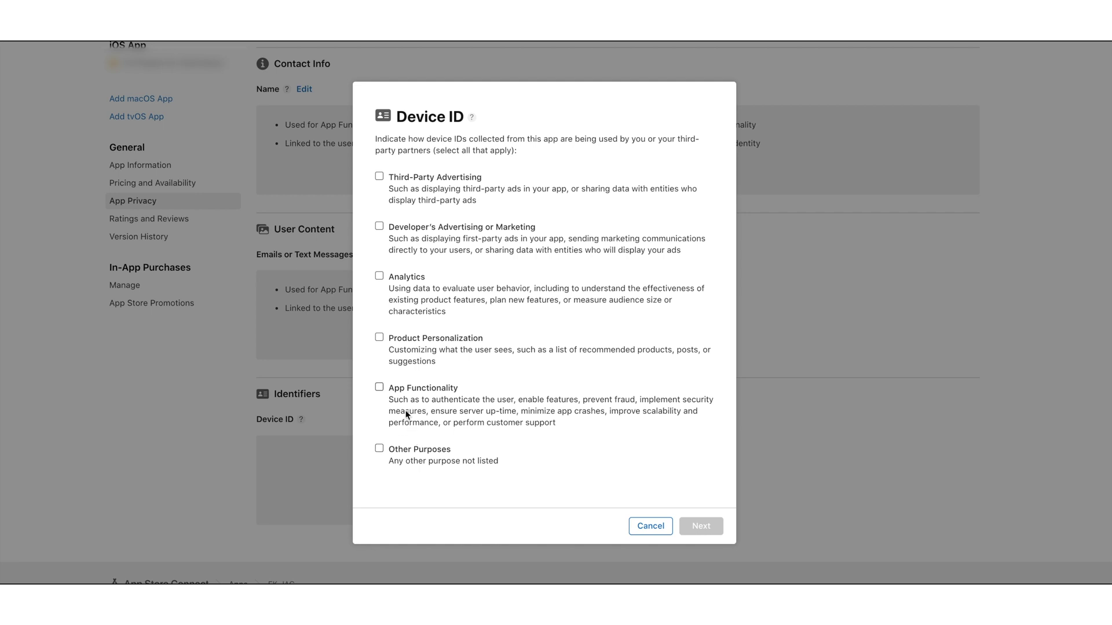
click(400, 389)
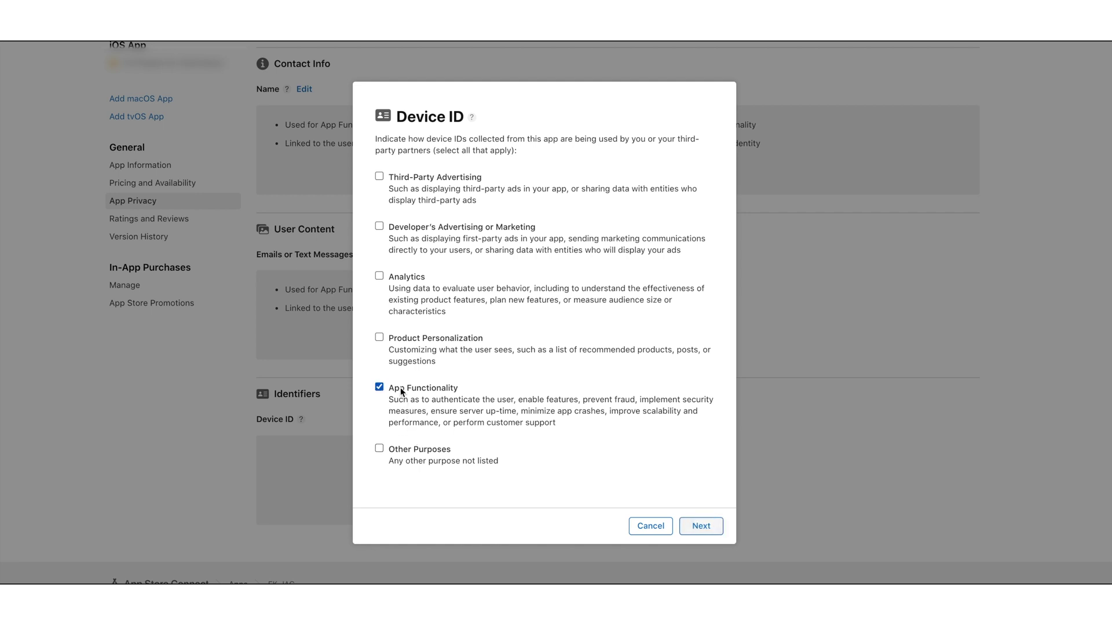
click(701, 529)
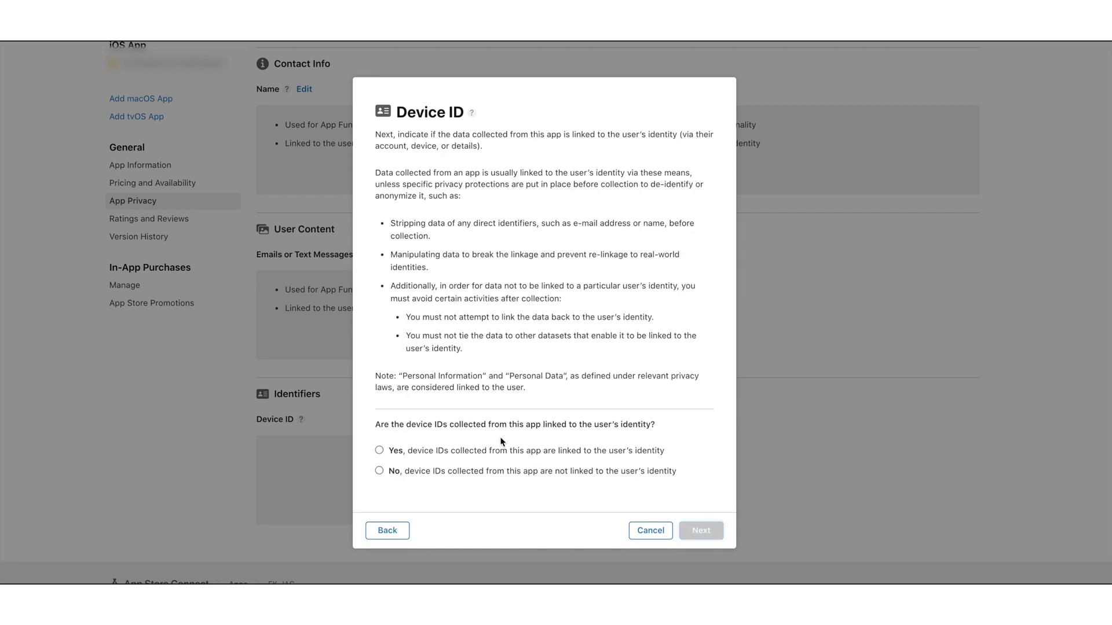
click(492, 450)
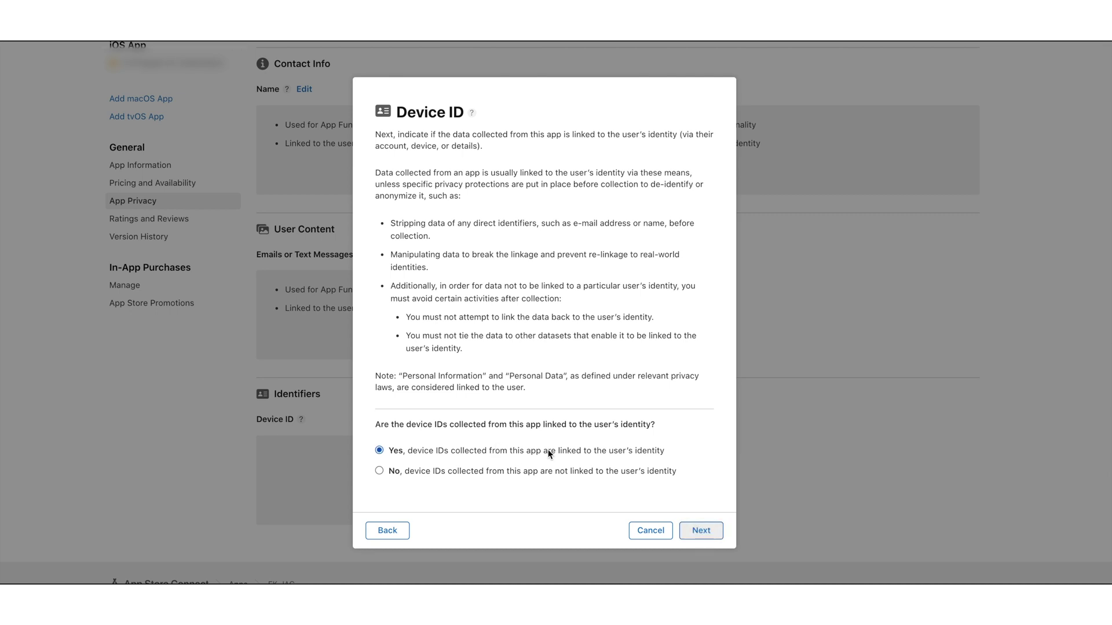
Declare device IDs not used for tracking and save the Device ID answers
click(701, 530)
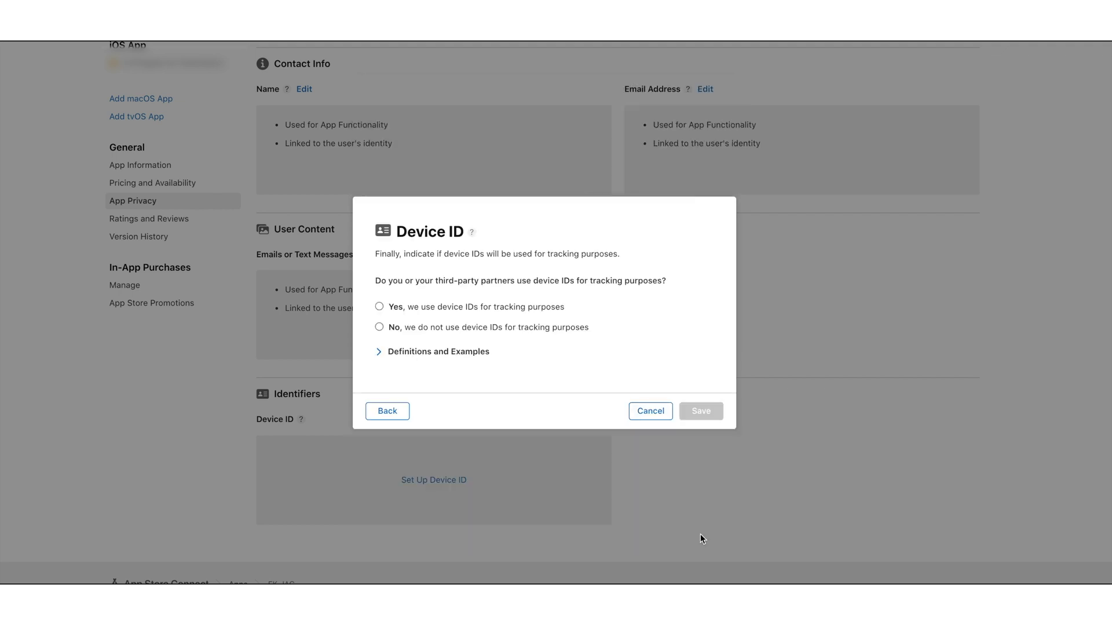
click(470, 326)
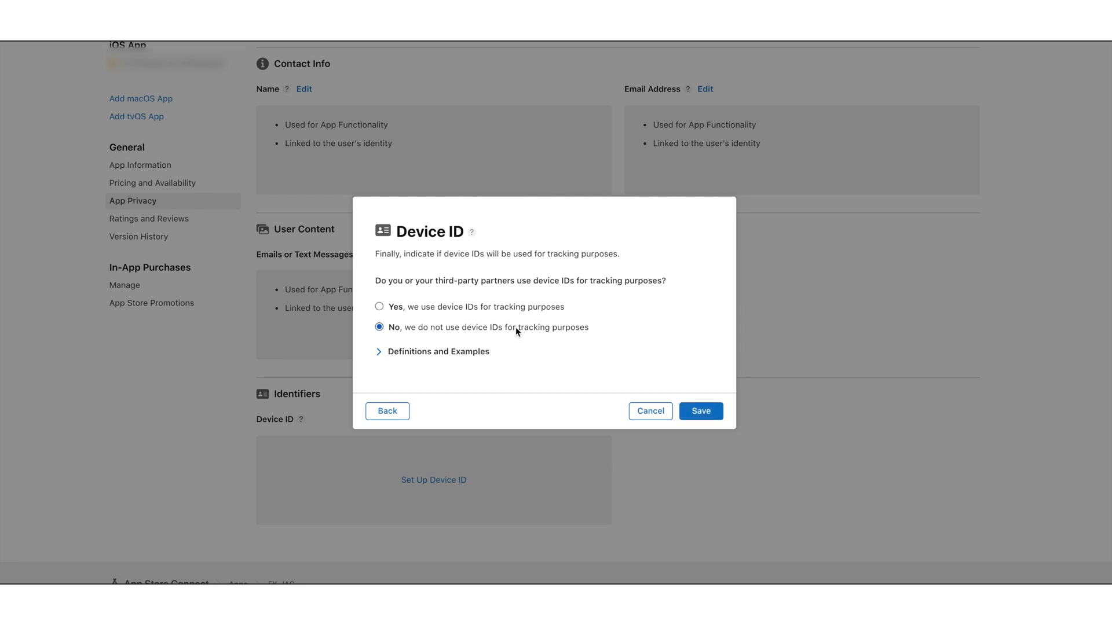
click(701, 411)
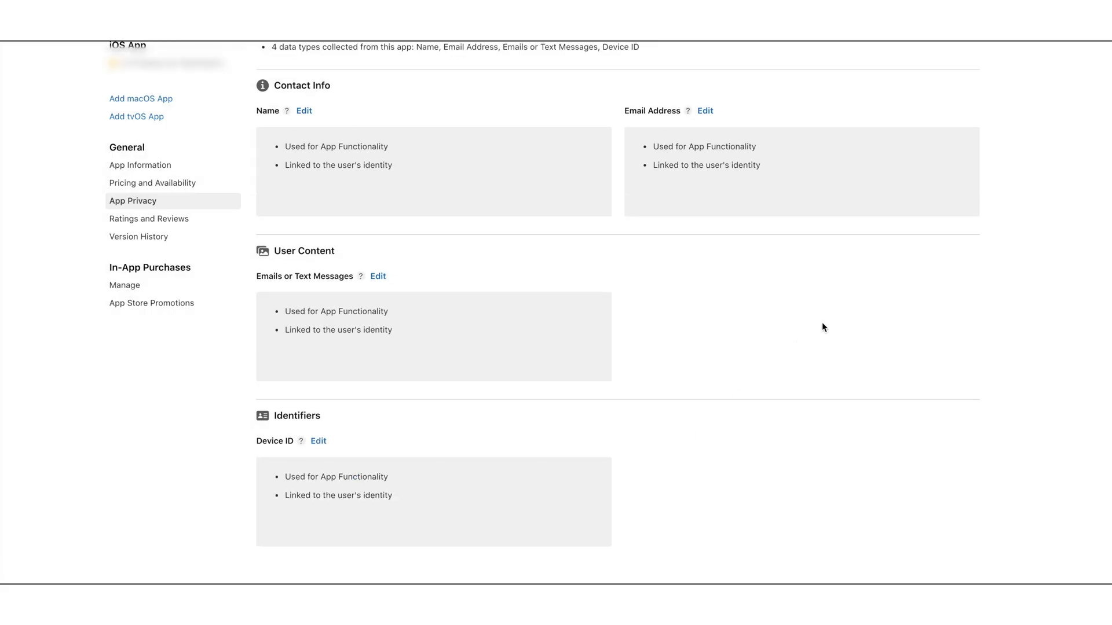
Publish the App Privacy responses for the four configured data types and confirm the publish dialog
scroll(822, 324, up, 4)
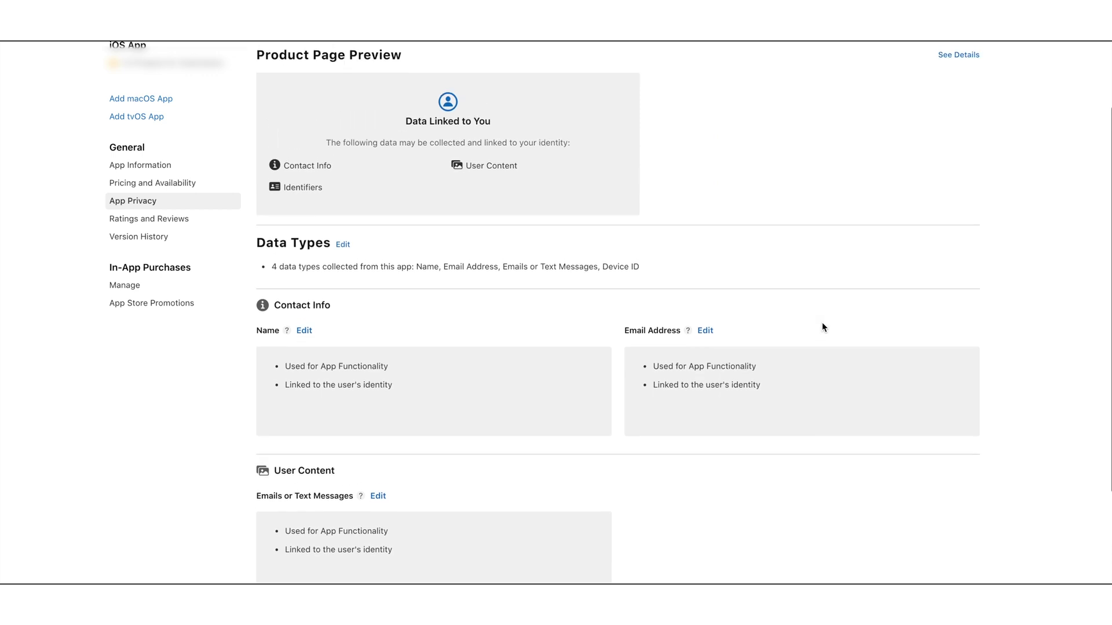
scroll(823, 324, up, 4)
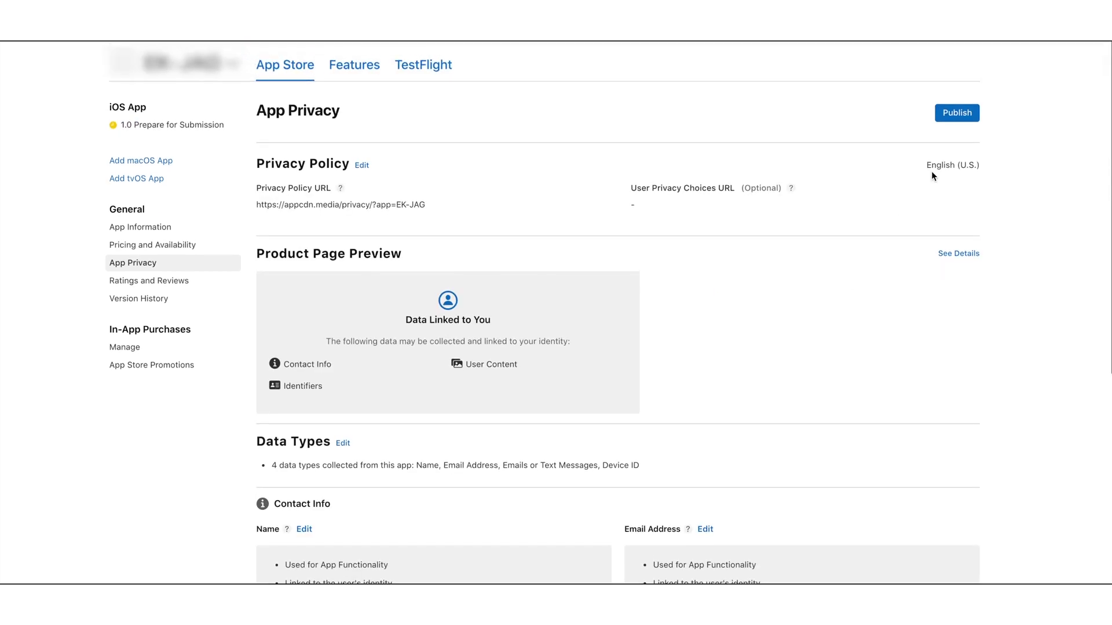
click(964, 113)
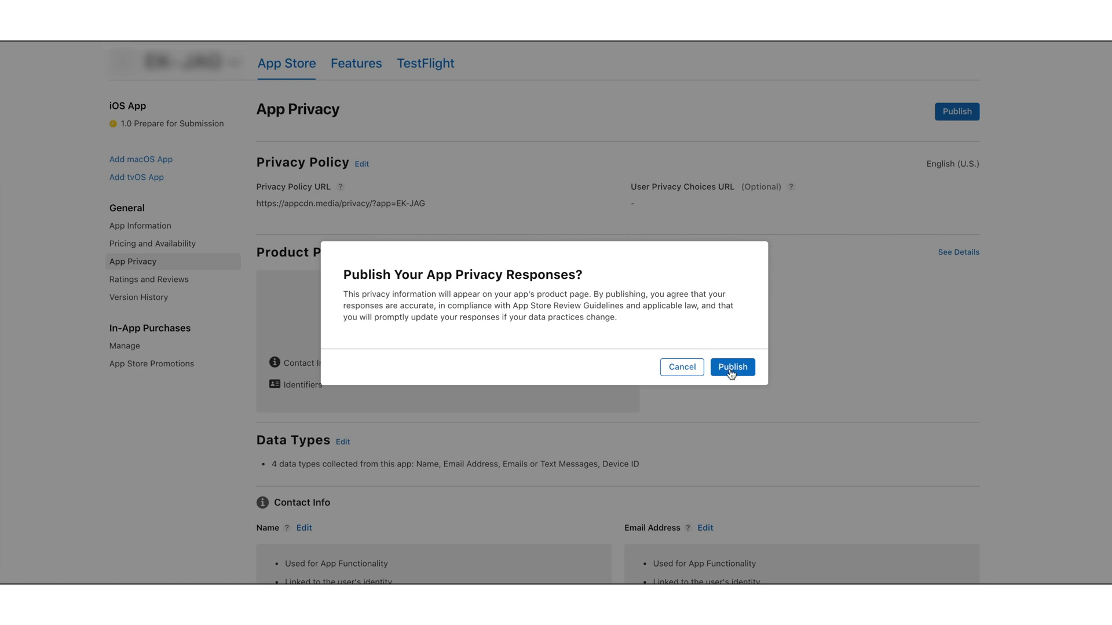
click(730, 368)
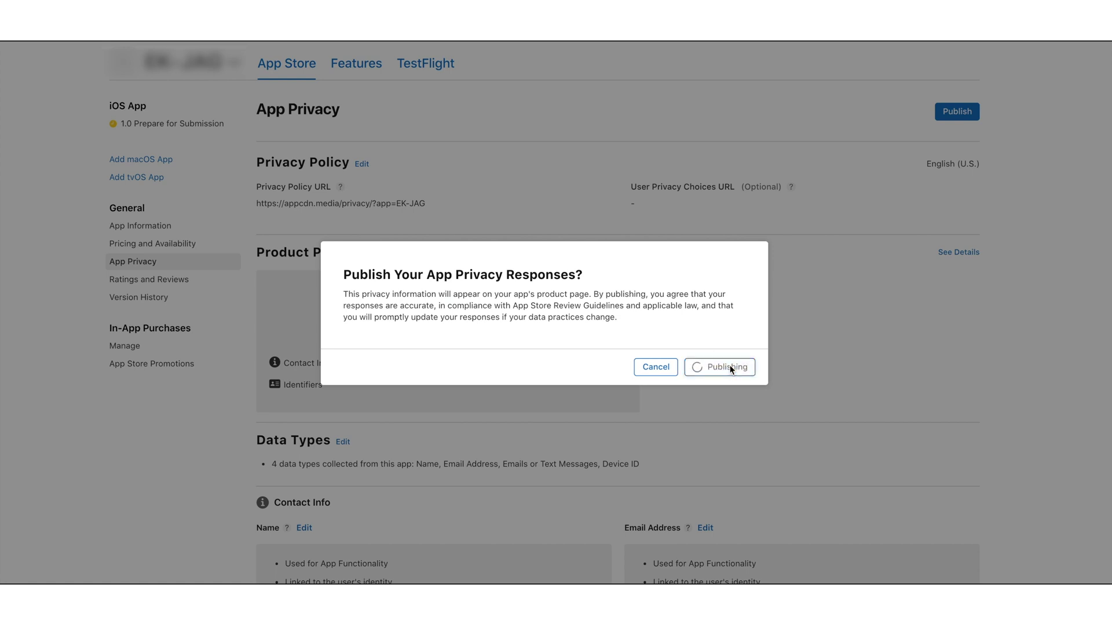